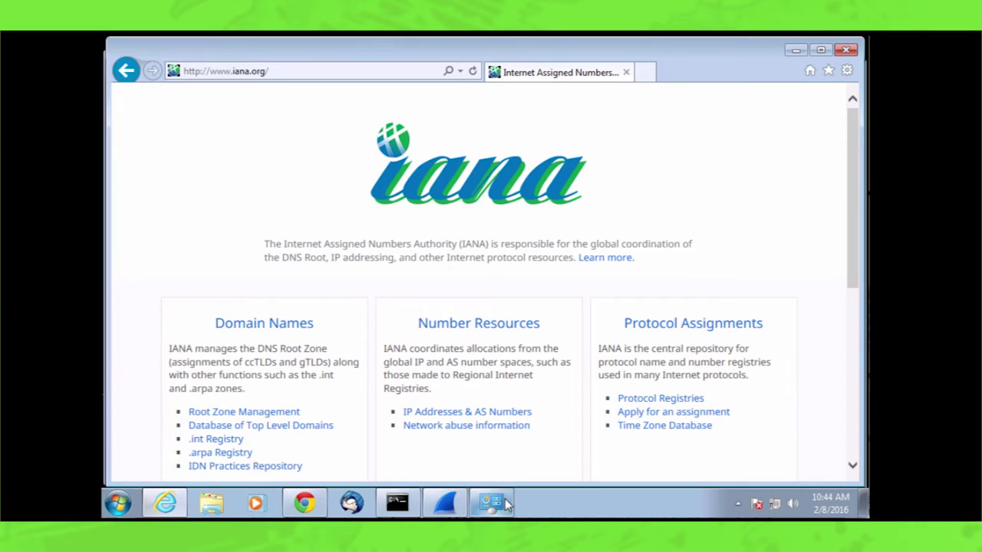
- Bring the Wireshark capture window in front of the IANA page in Internet Explorer
click(439, 505)
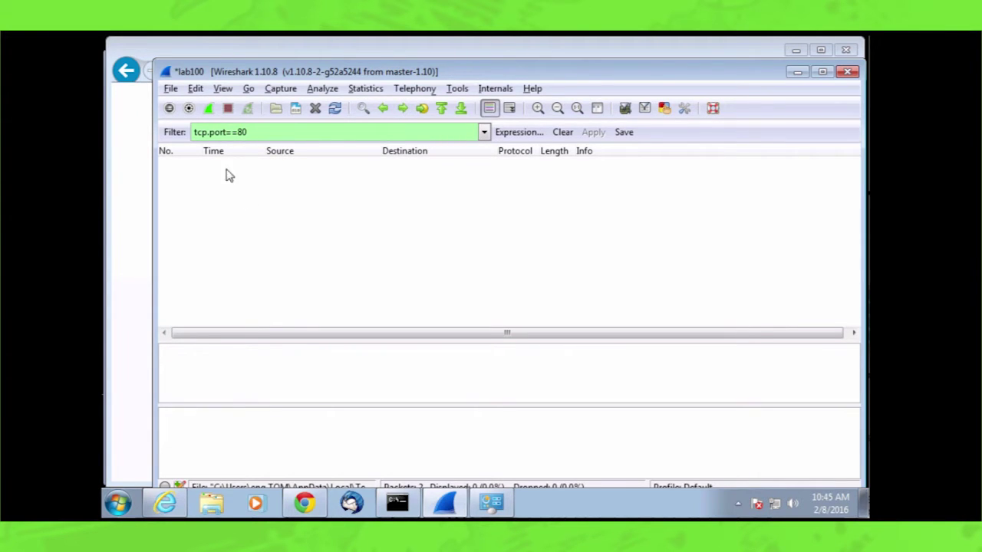
click(209, 111)
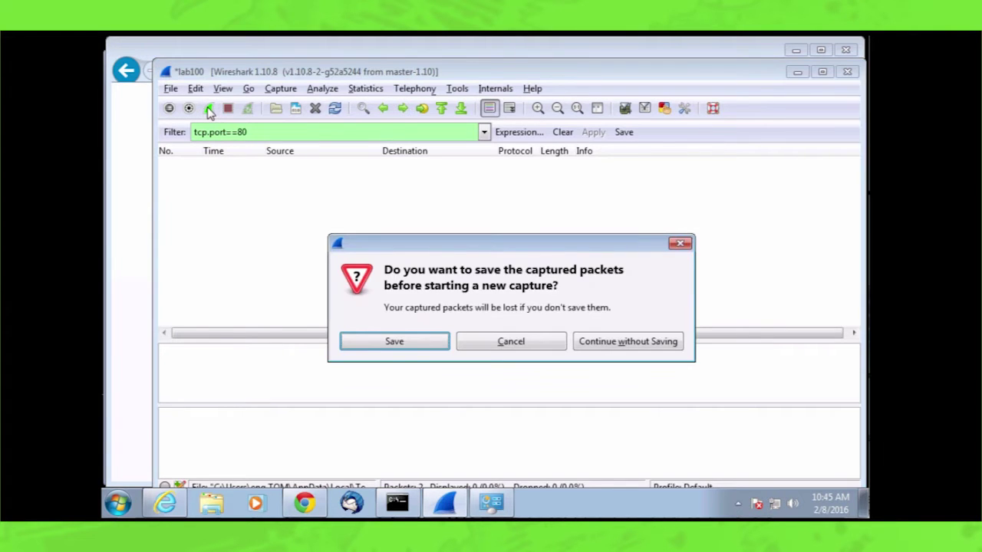
click(614, 344)
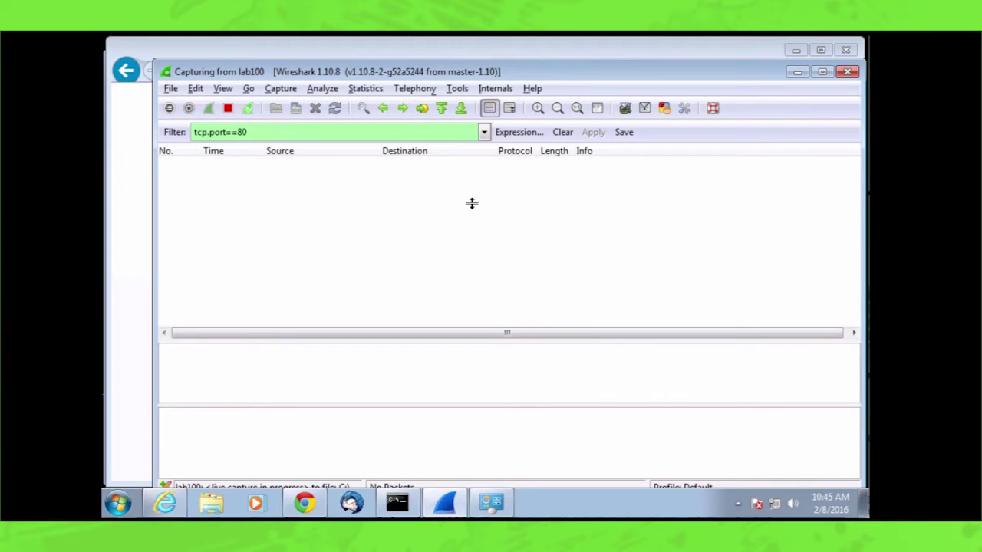
click(132, 176)
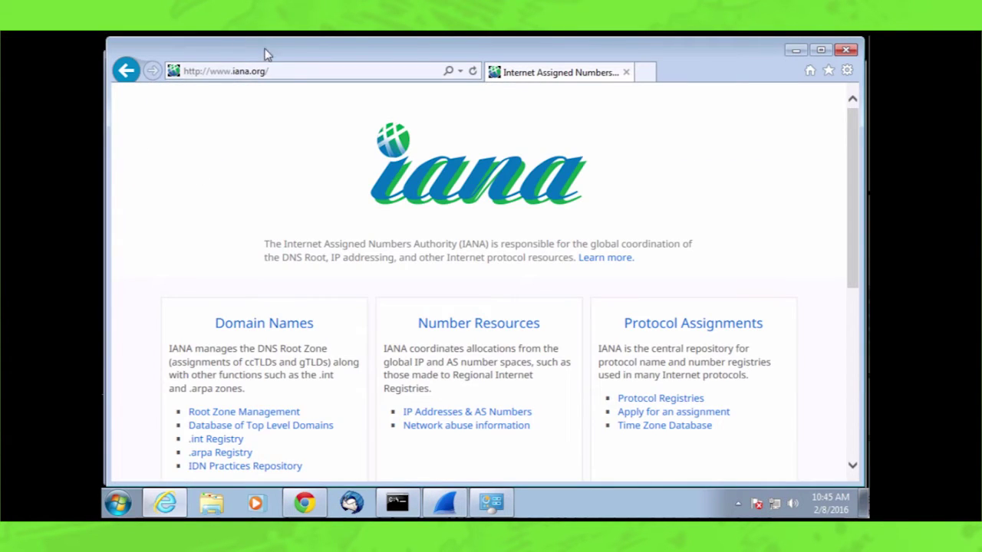
click(306, 503)
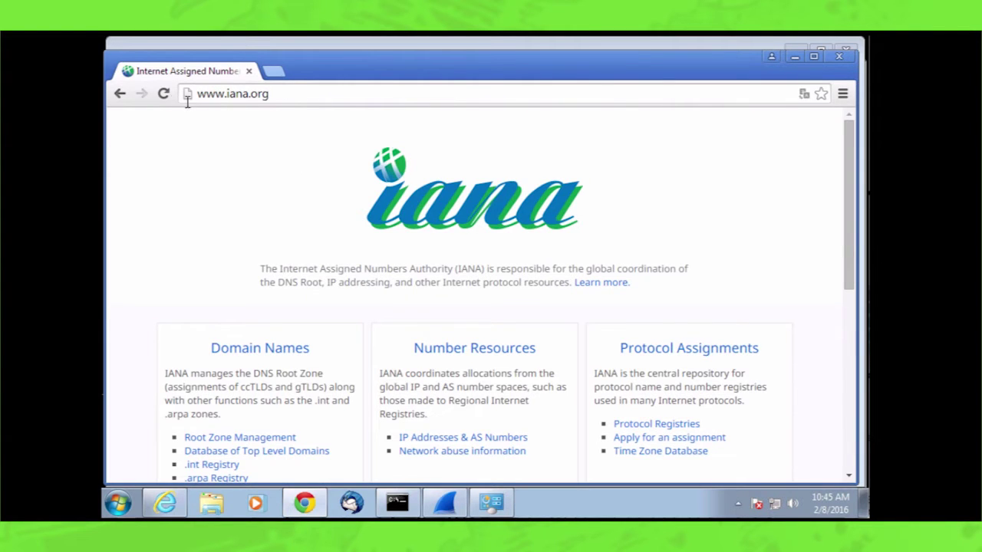
click(163, 93)
click(451, 503)
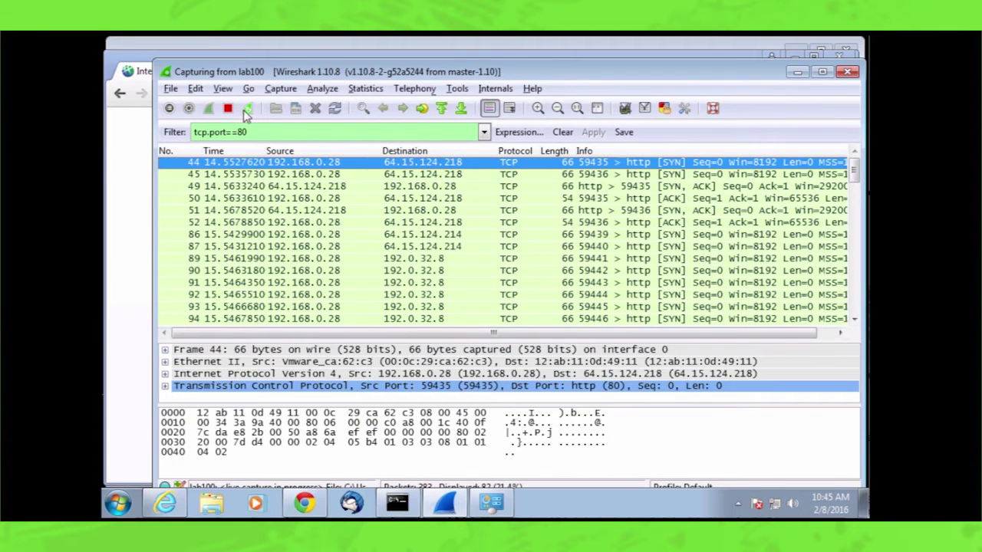
- Stop the capture and follow the TCP stream of HTTP GET packet 123
click(229, 110)
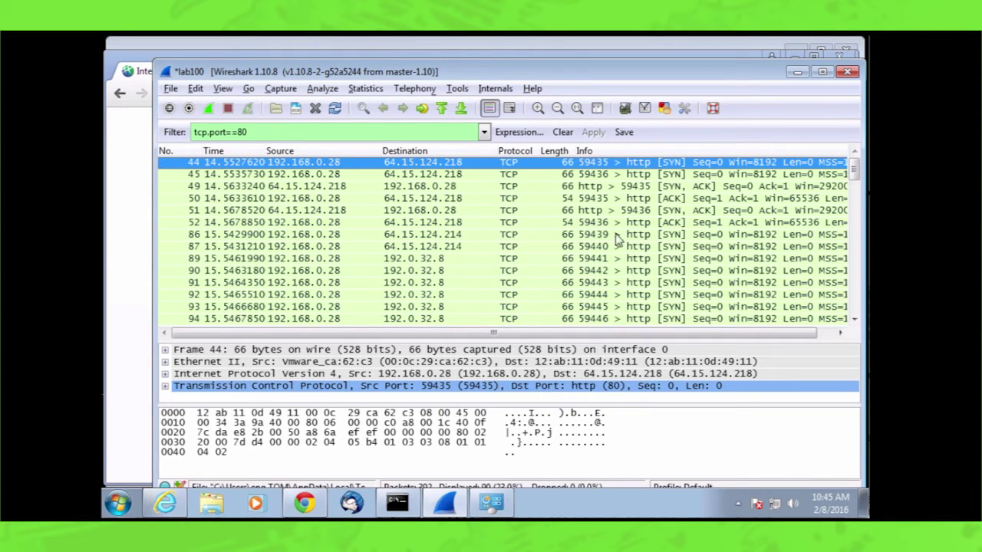
scroll(851, 305, down, 4)
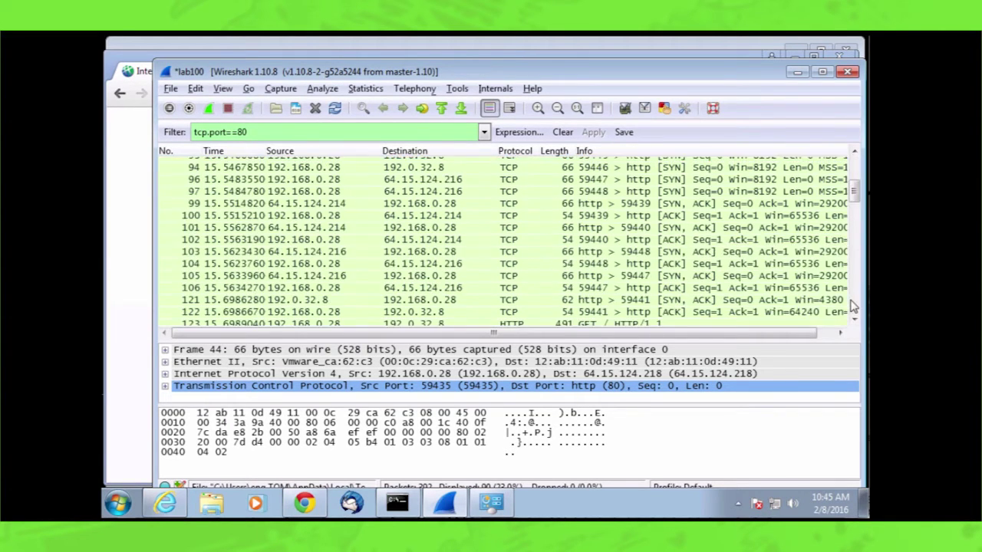
click(602, 315)
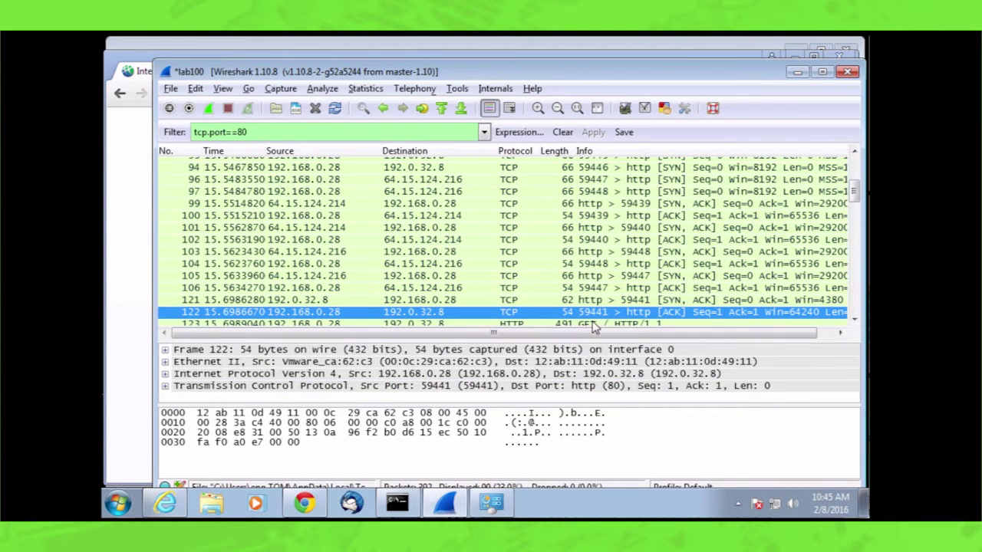
click(595, 324)
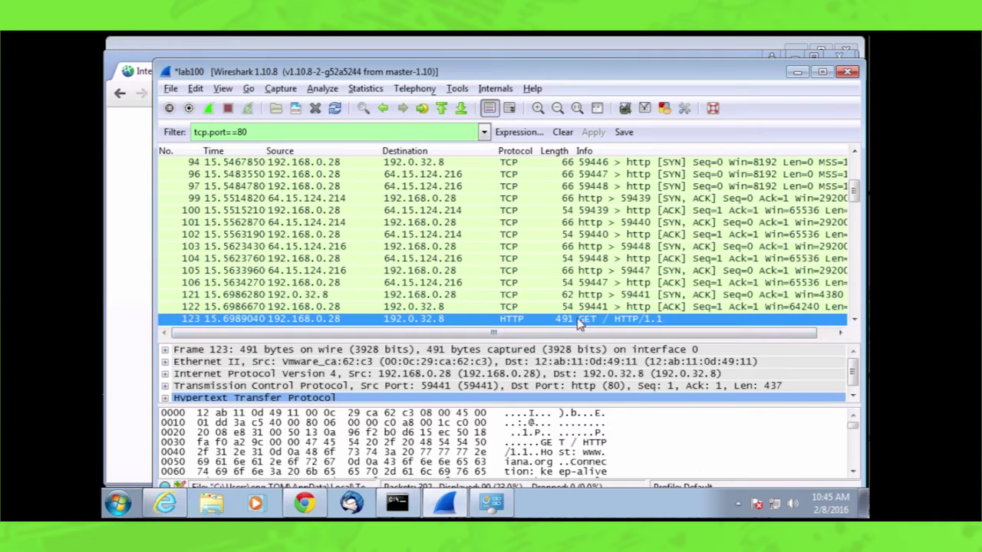
right_click(578, 320)
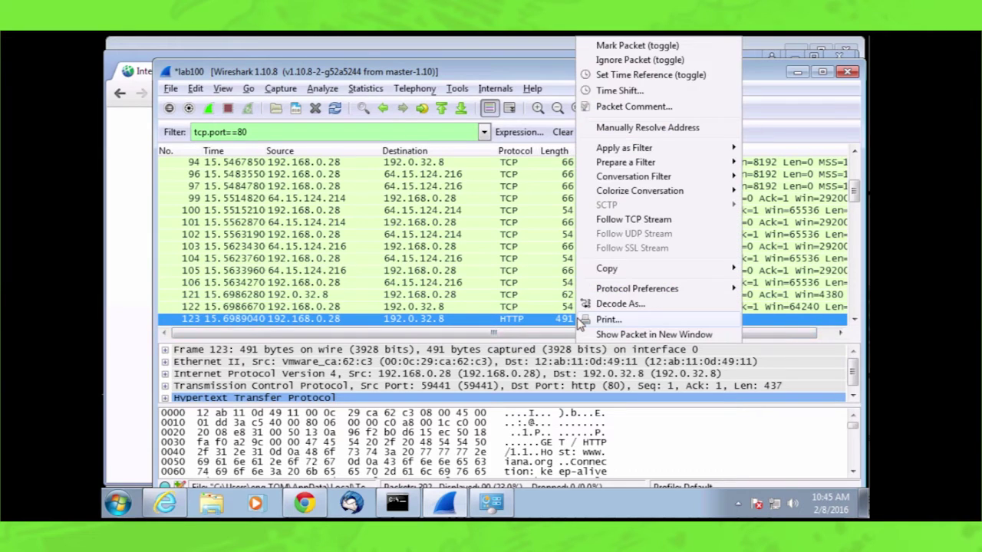
click(627, 219)
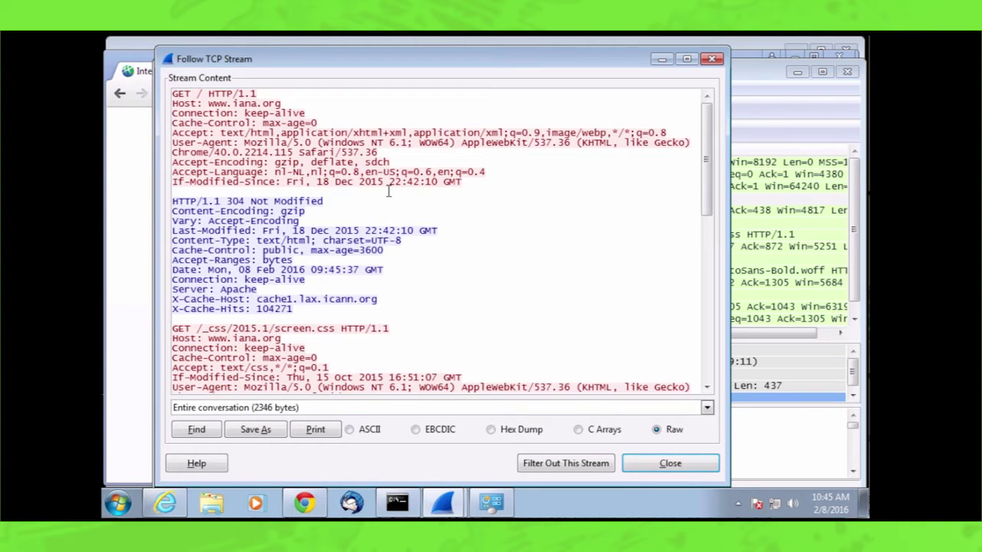
- Highlight Chrome's User-Agent line, then close the stream and clear the tcp.stream filter
drag(174, 143, 379, 152)
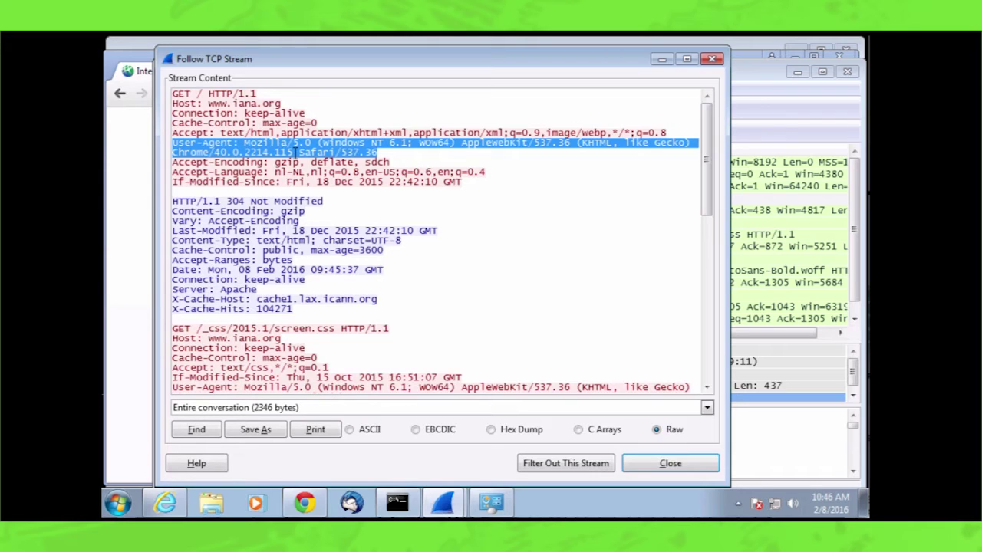
click(651, 466)
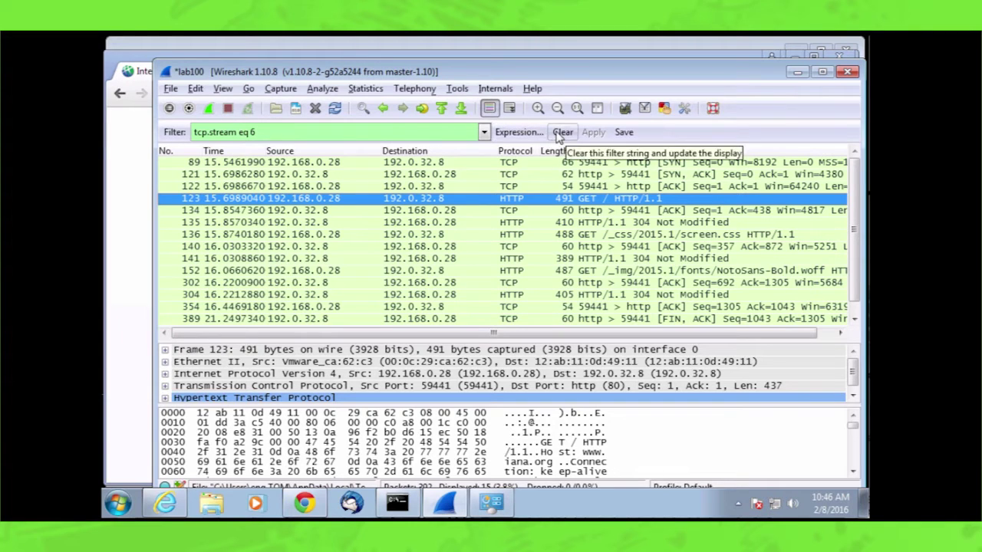
click(561, 133)
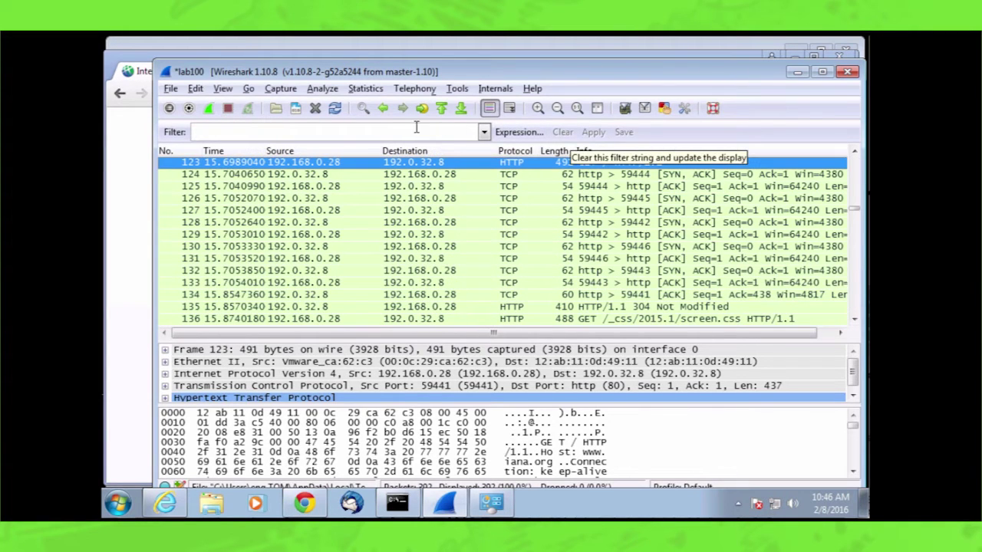
- Run and stop a throwaway capture, then apply the tcp.port==80 display filter
click(294, 132)
click(209, 109)
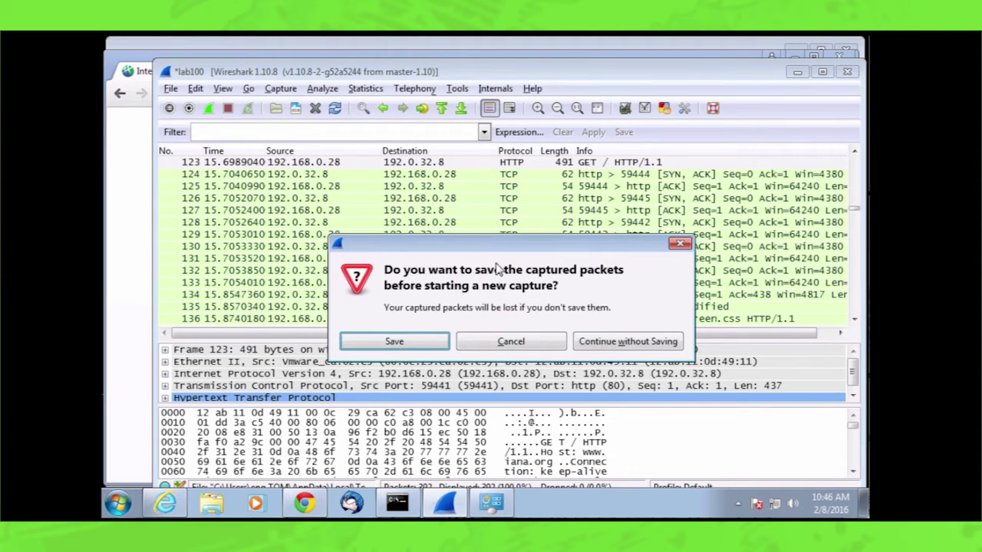
click(639, 343)
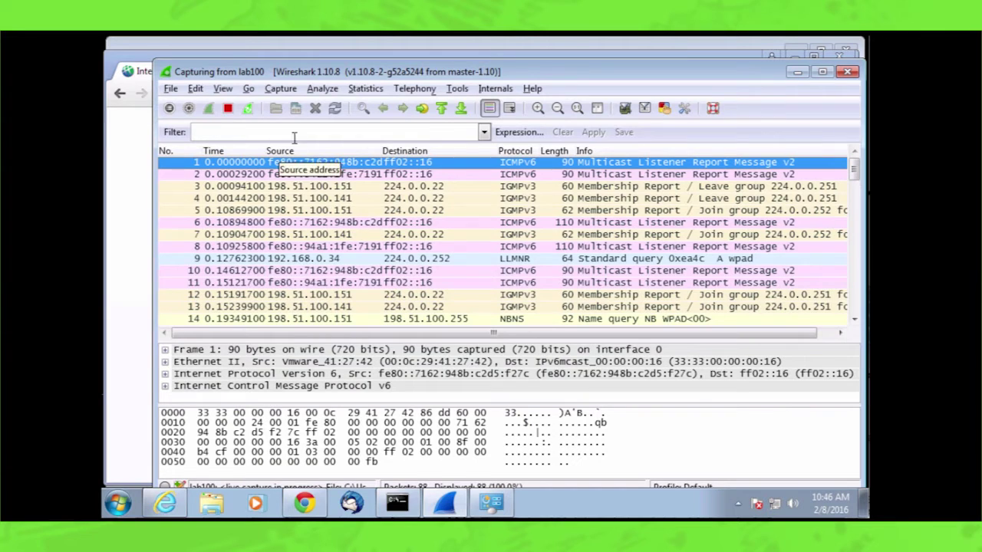
click(228, 108)
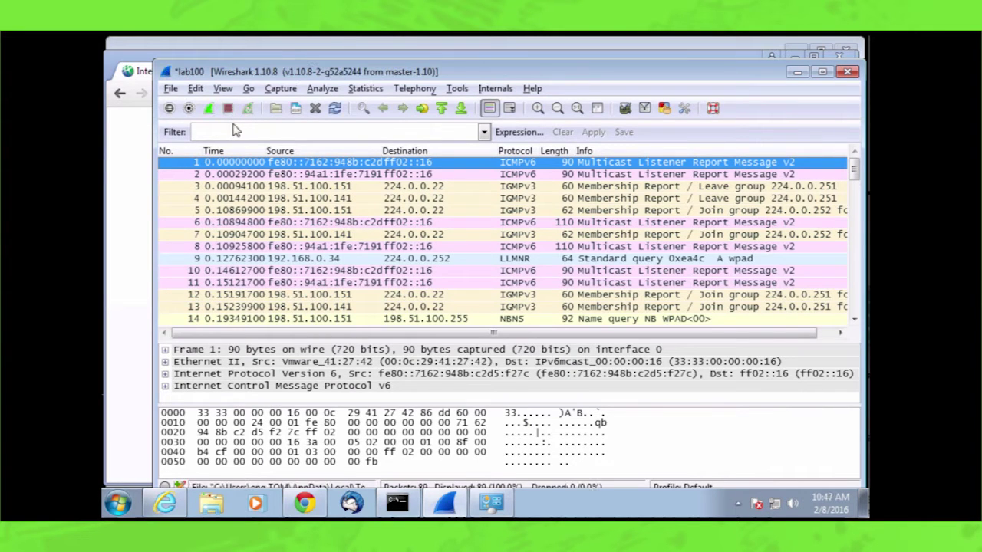
click(223, 131)
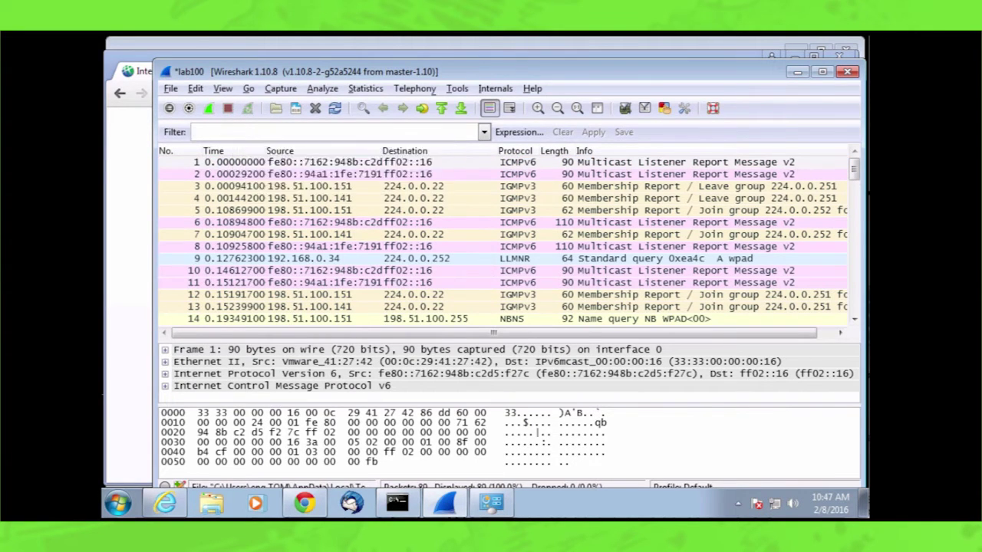
text(tcp.port)
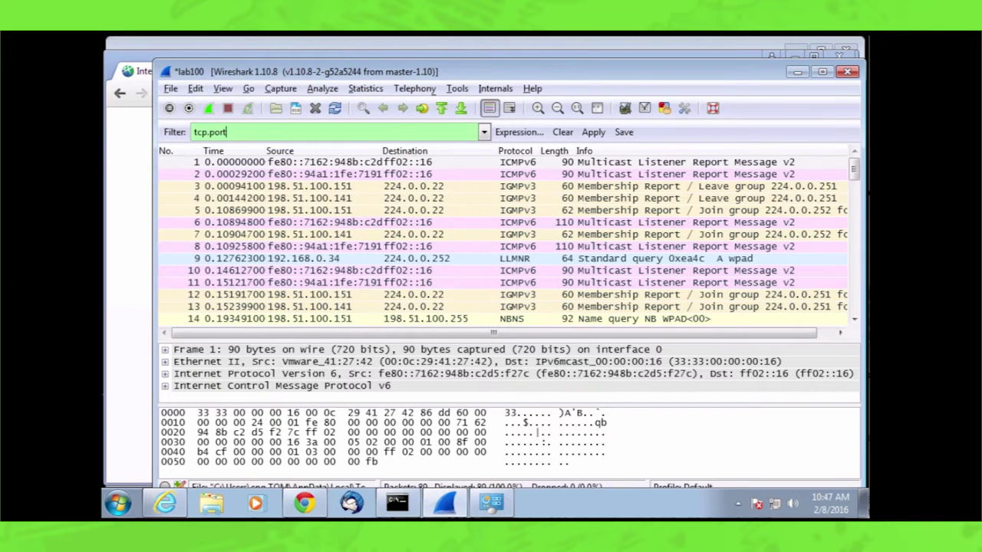
text(==80)
key(Return)
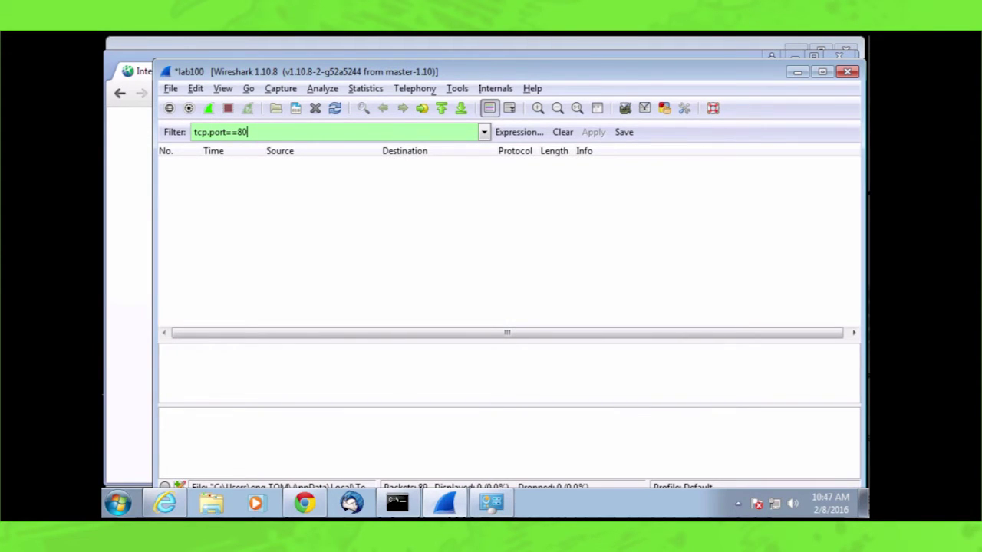
- Start a new capture without saving and reload the IANA page in Internet Explorer
click(209, 109)
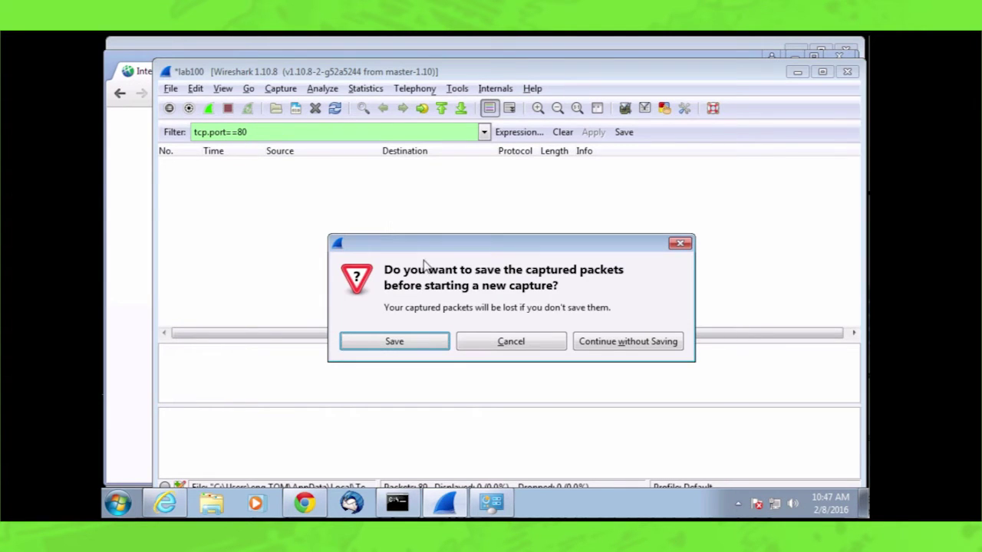
click(625, 343)
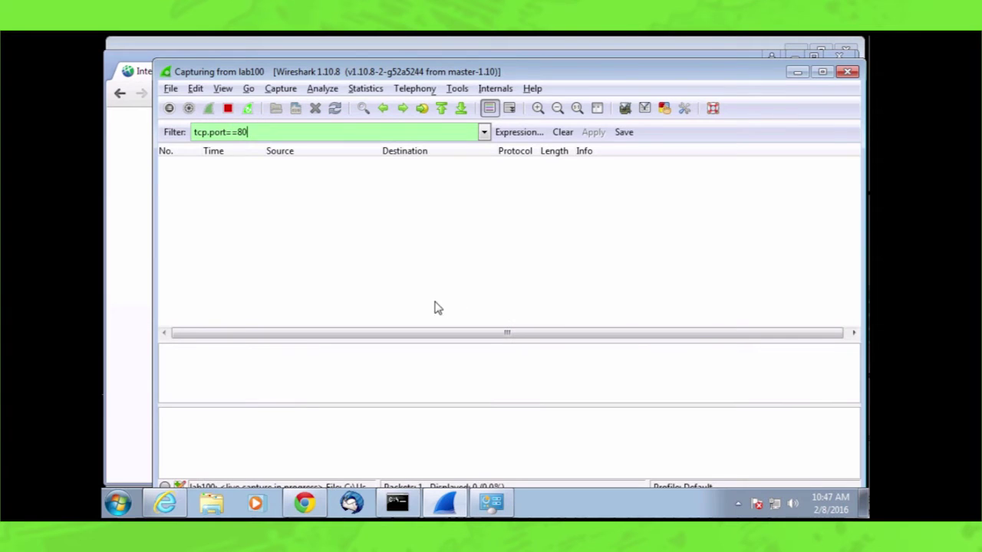
click(164, 503)
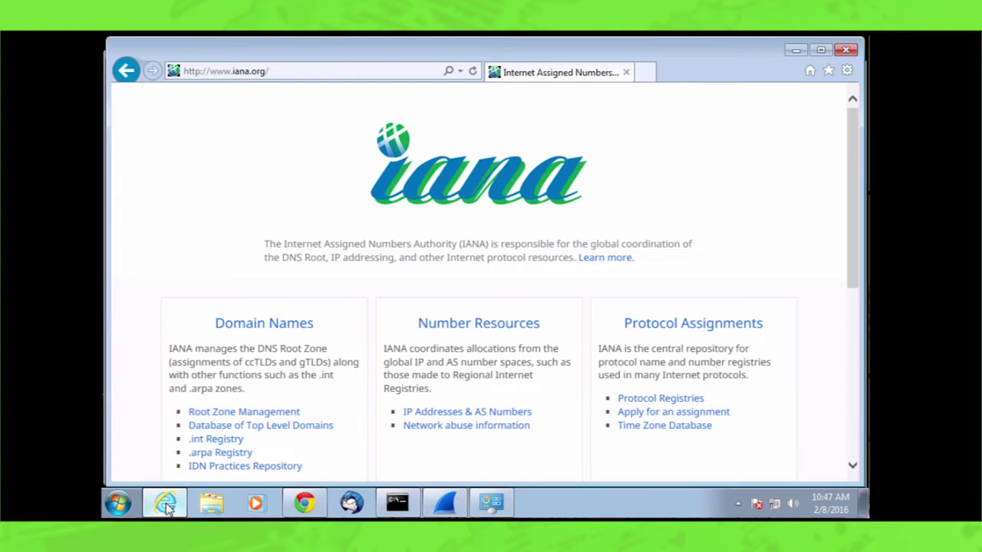
click(474, 72)
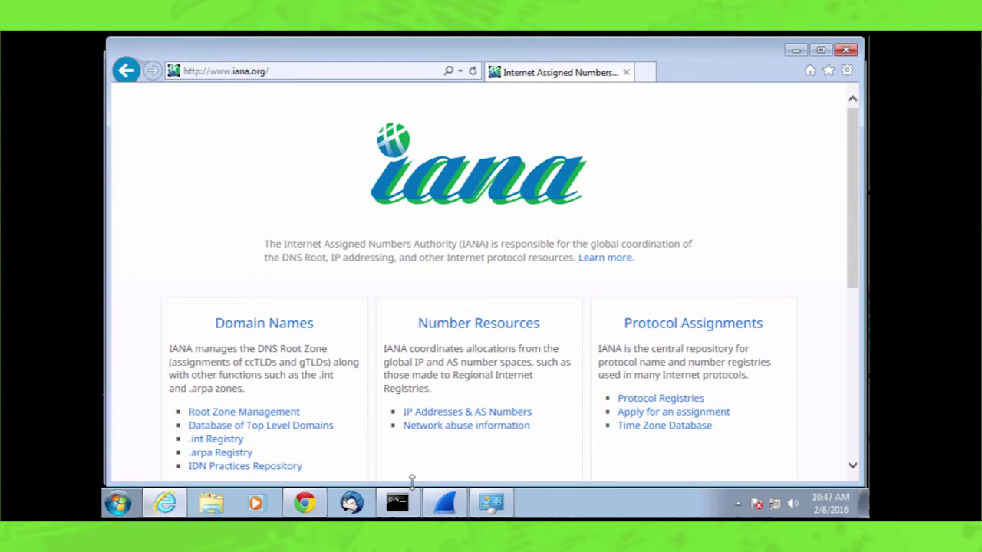
- Stop the capture and follow GET packet 118's TCP stream, selecting Internet Explorer's User-Agent
click(445, 504)
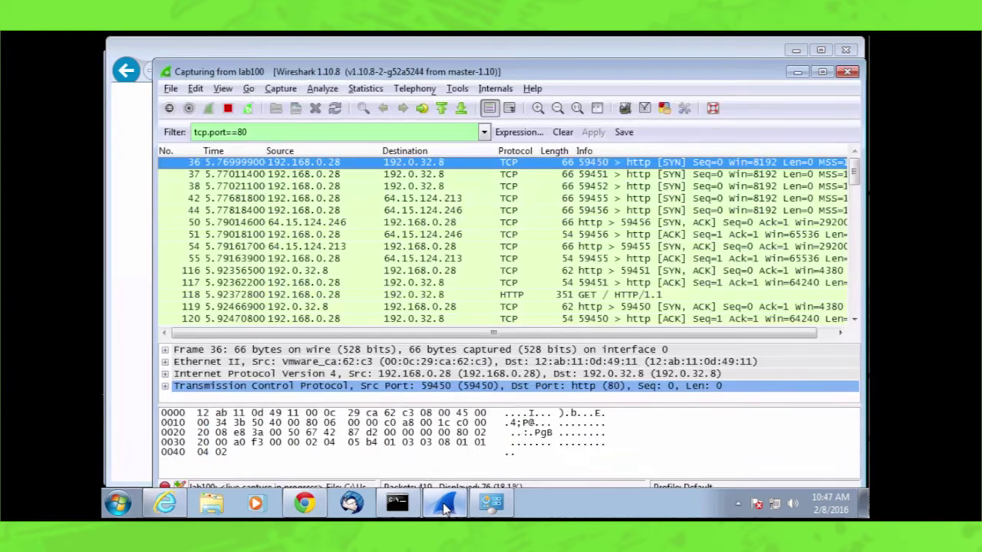
click(229, 109)
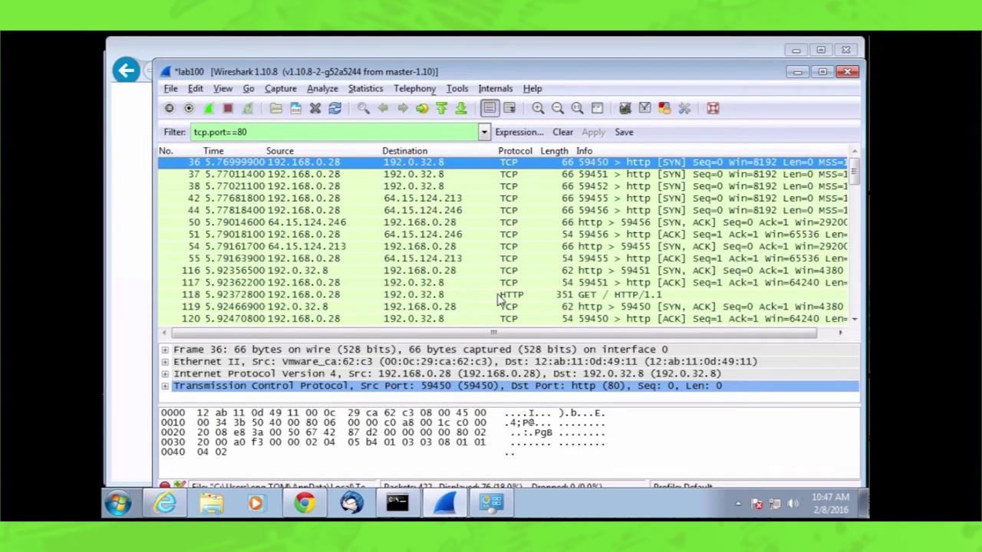
click(595, 298)
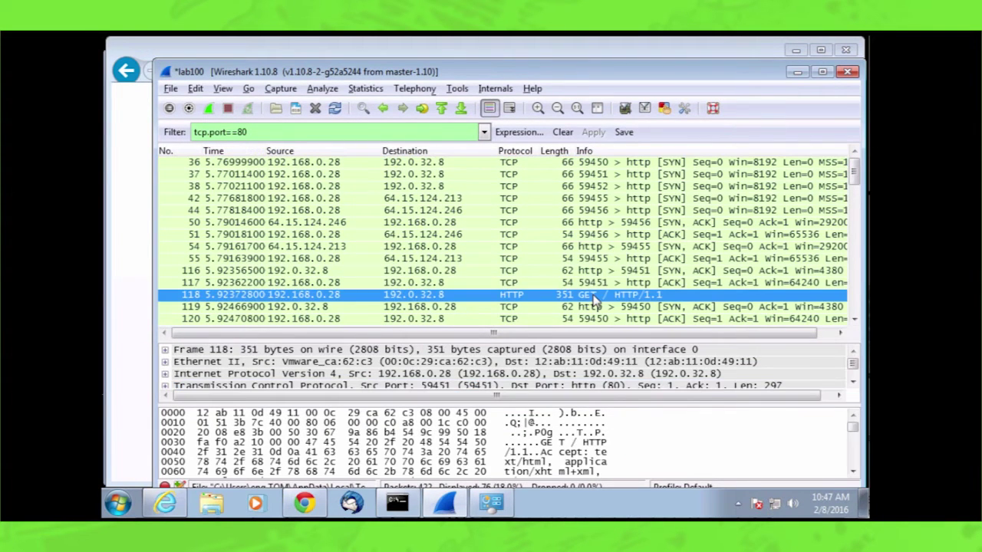
right_click(595, 299)
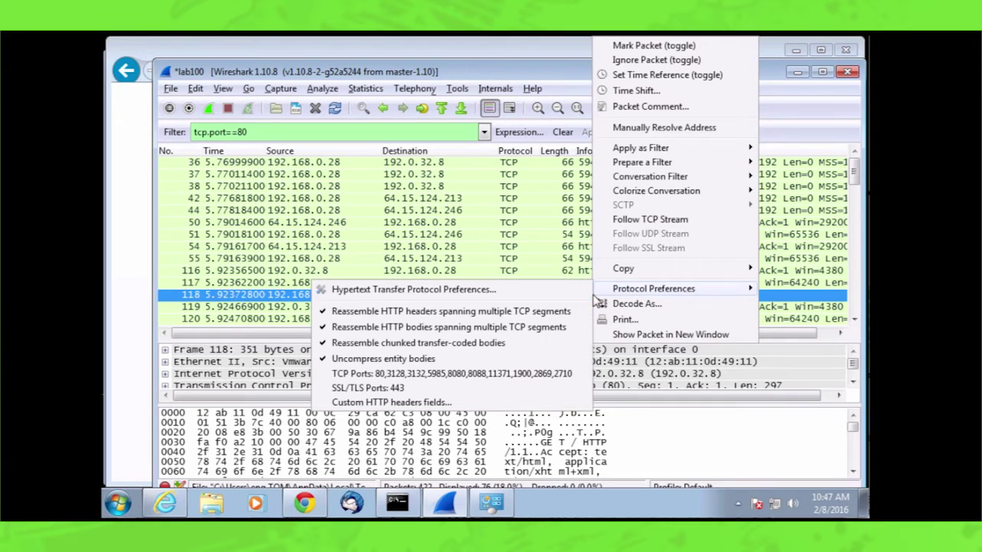
click(651, 220)
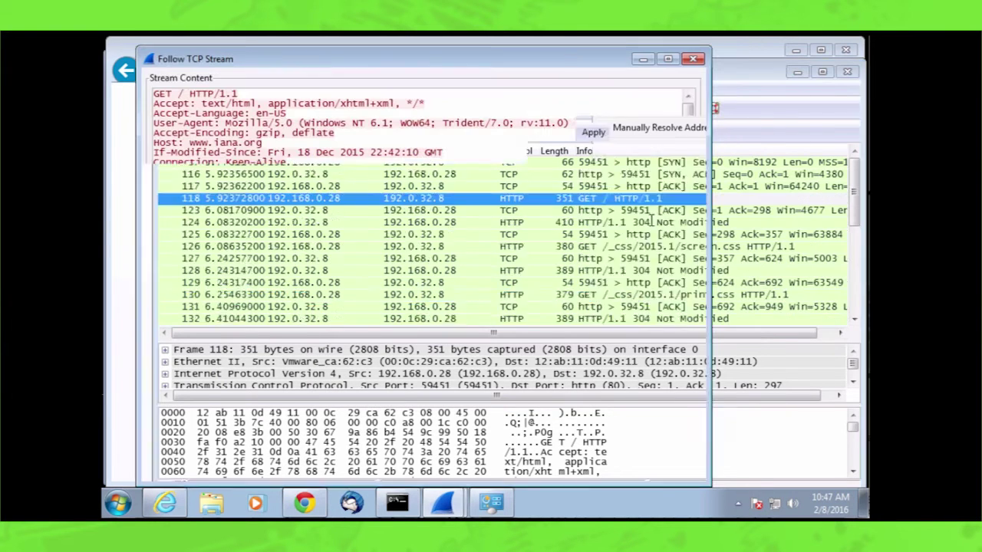
click(154, 122)
drag(326, 120, 633, 123)
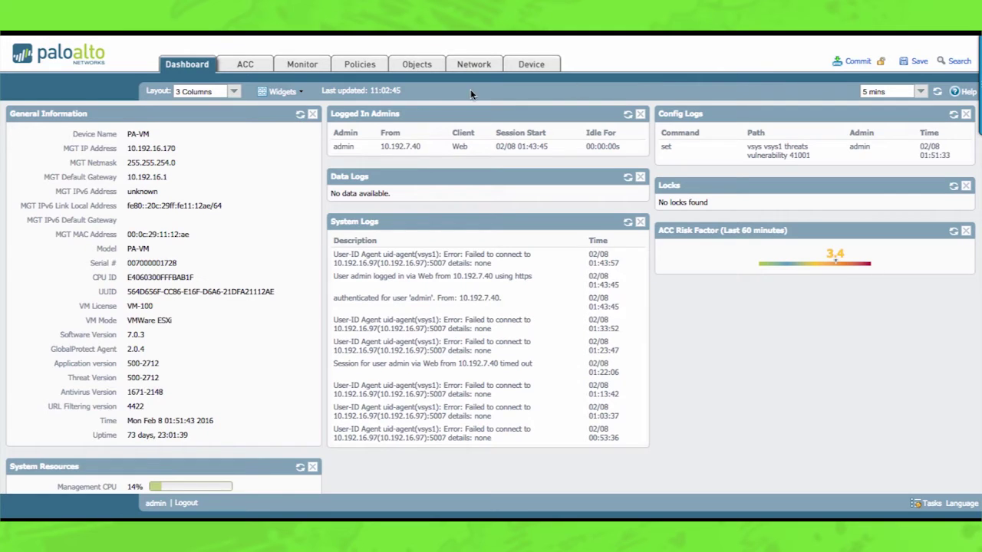
- Review the Security rules' Profile column, then add a new custom vulnerability signature
click(351, 67)
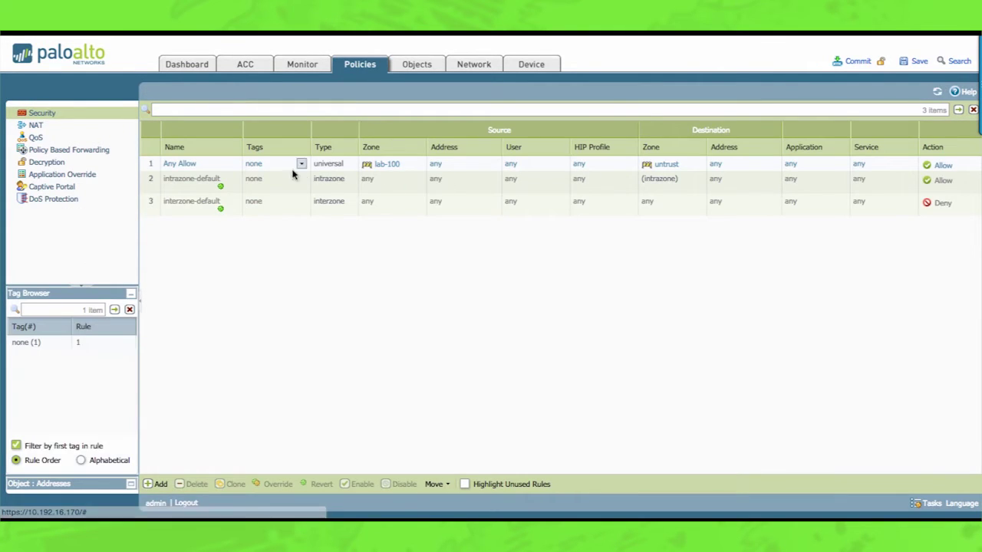
scroll(483, 178, right, 4)
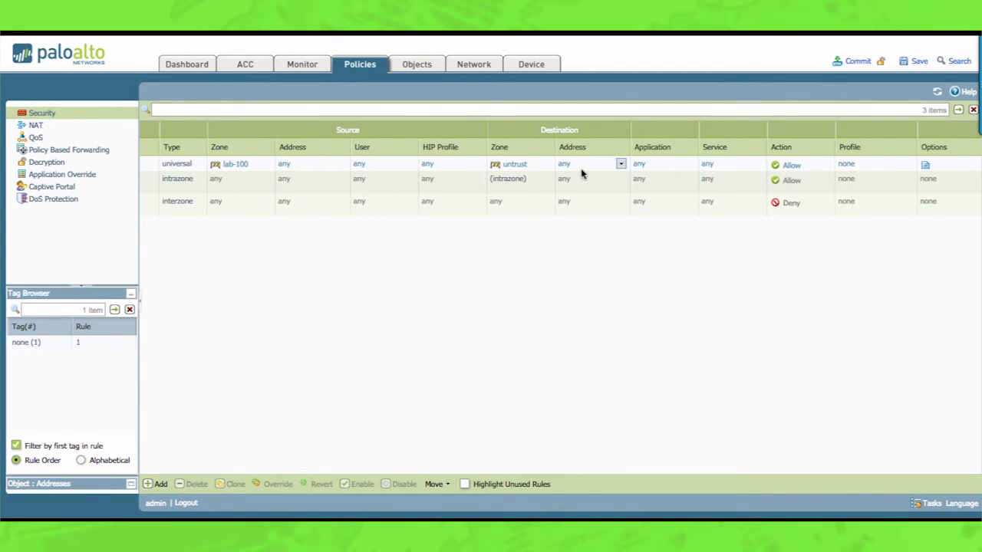
scroll(581, 175, left, 4)
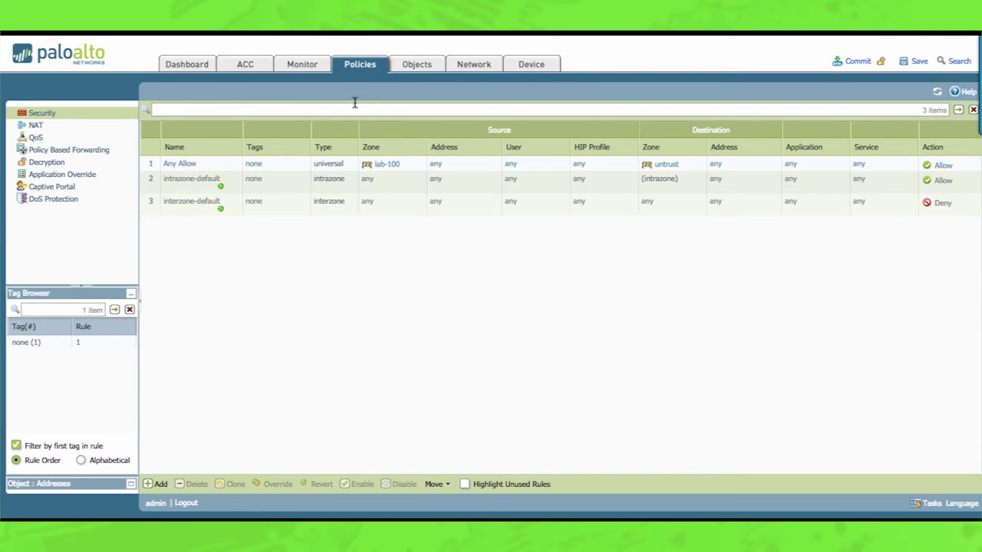
click(415, 64)
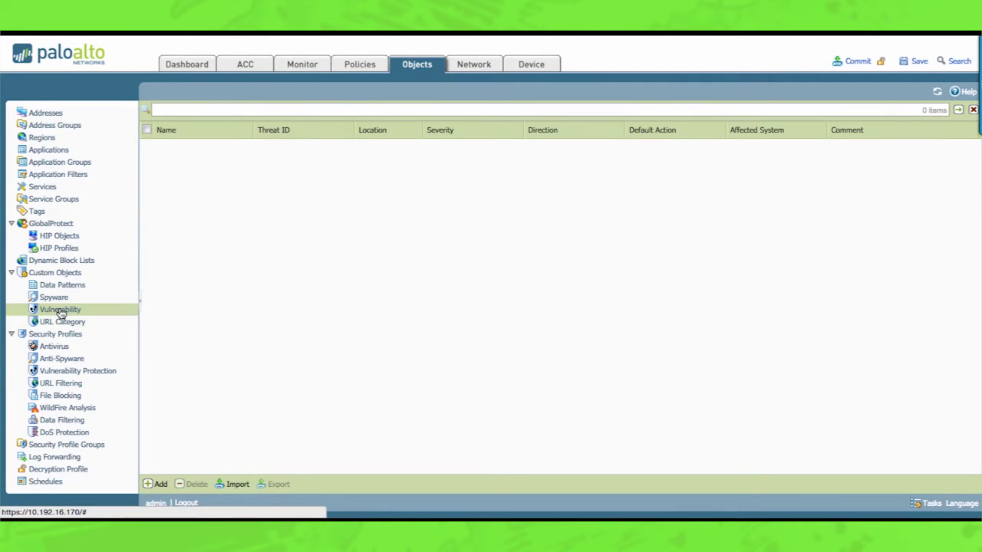
click(158, 486)
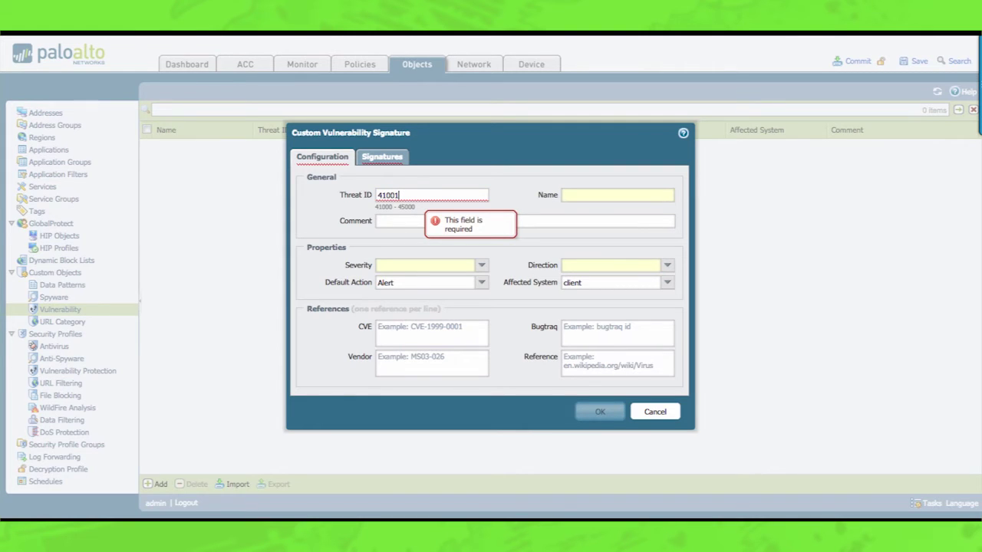
- Name it Chrome_browser with severity high, direction client2server, action Alert, affected system client
click(582, 197)
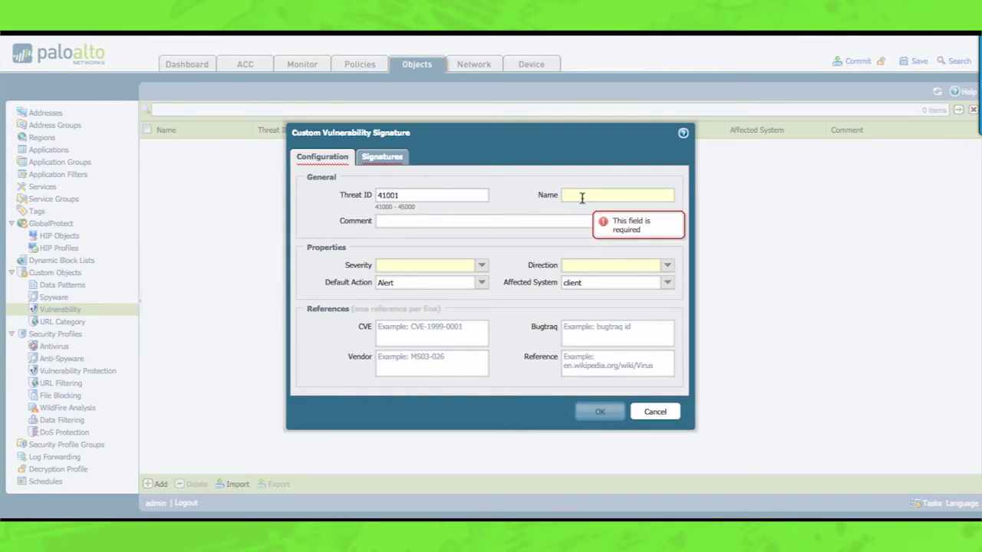
text(Chrome_browser)
click(493, 221)
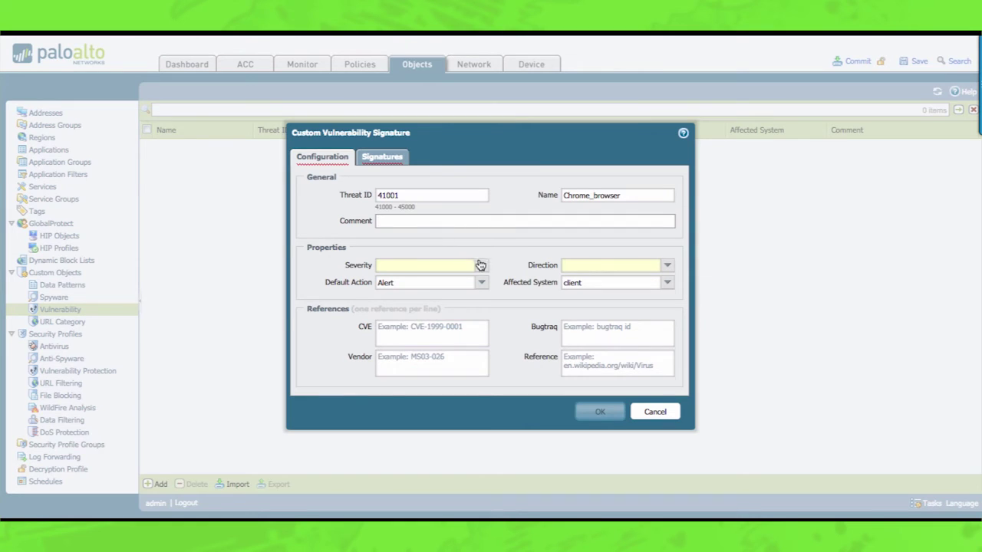
click(481, 265)
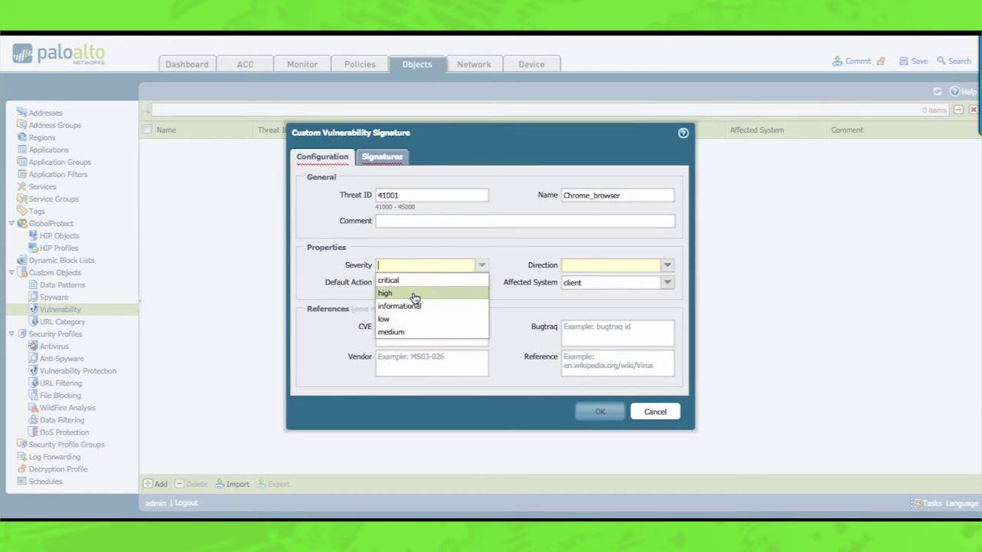
click(414, 294)
click(667, 265)
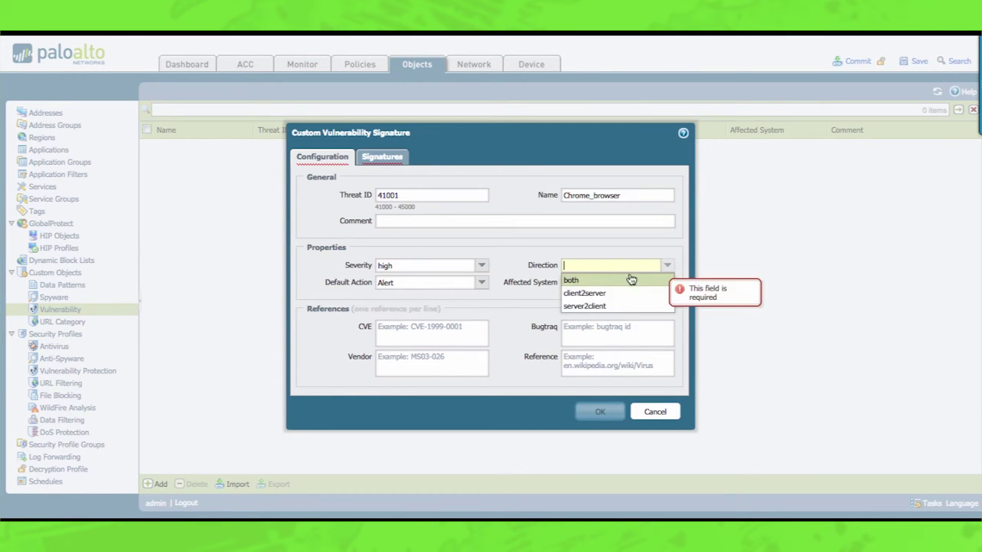
click(583, 293)
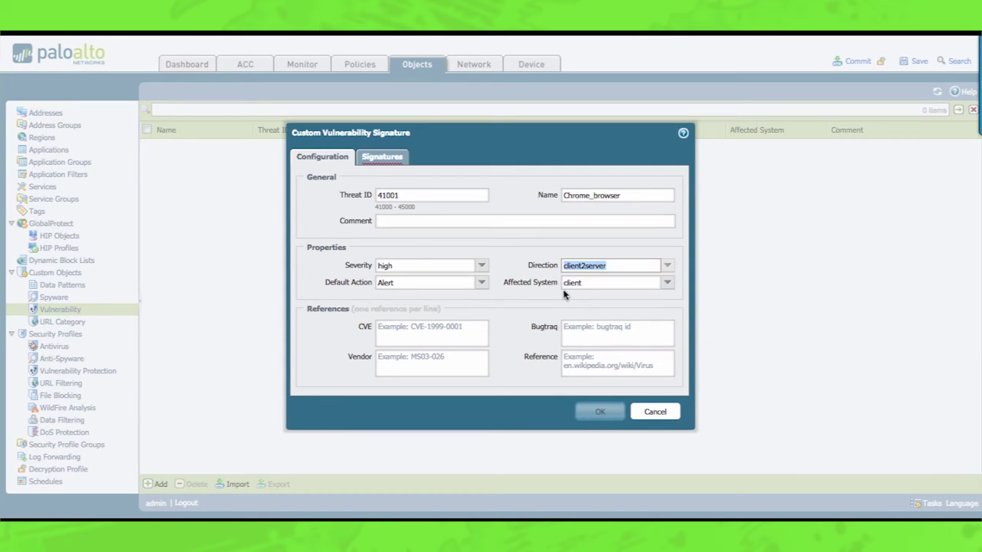
click(481, 283)
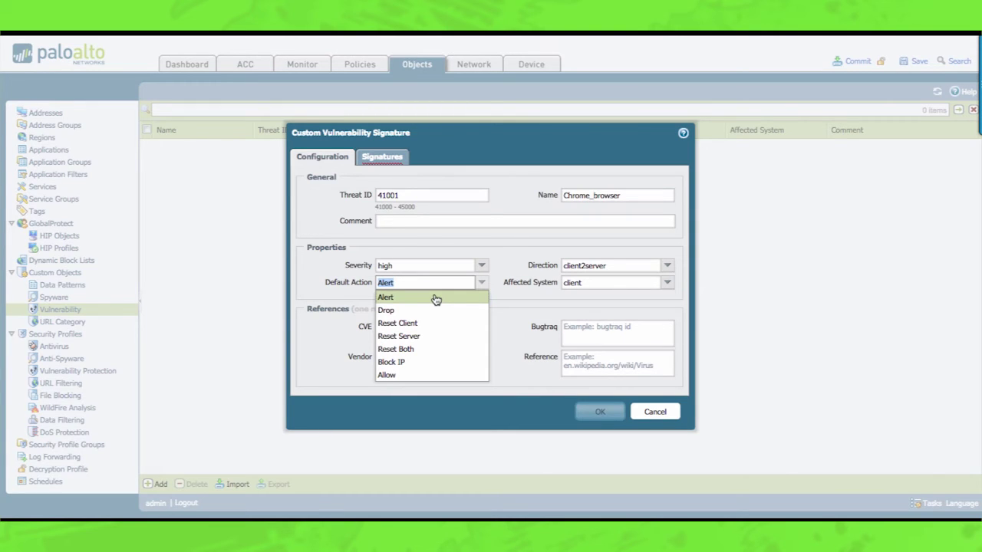
click(506, 282)
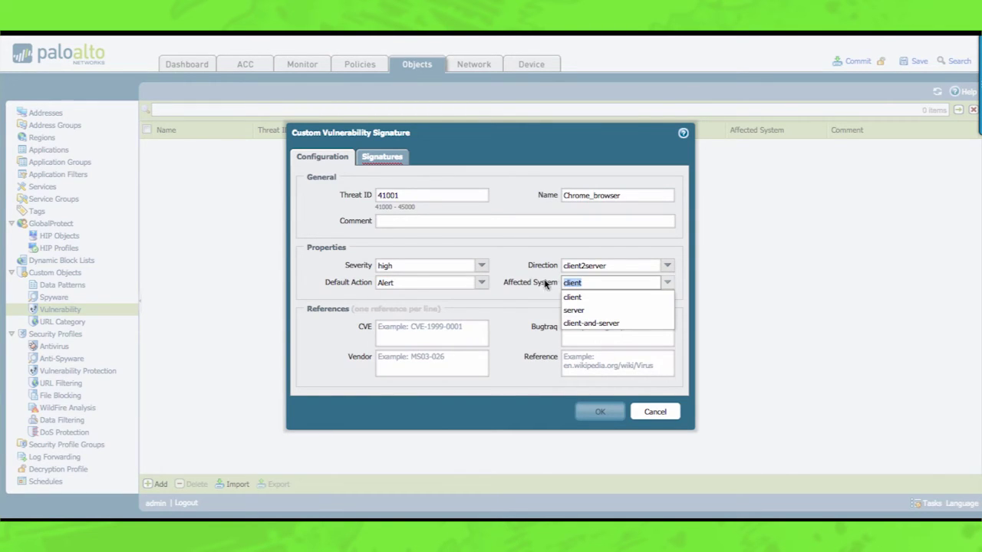
click(577, 299)
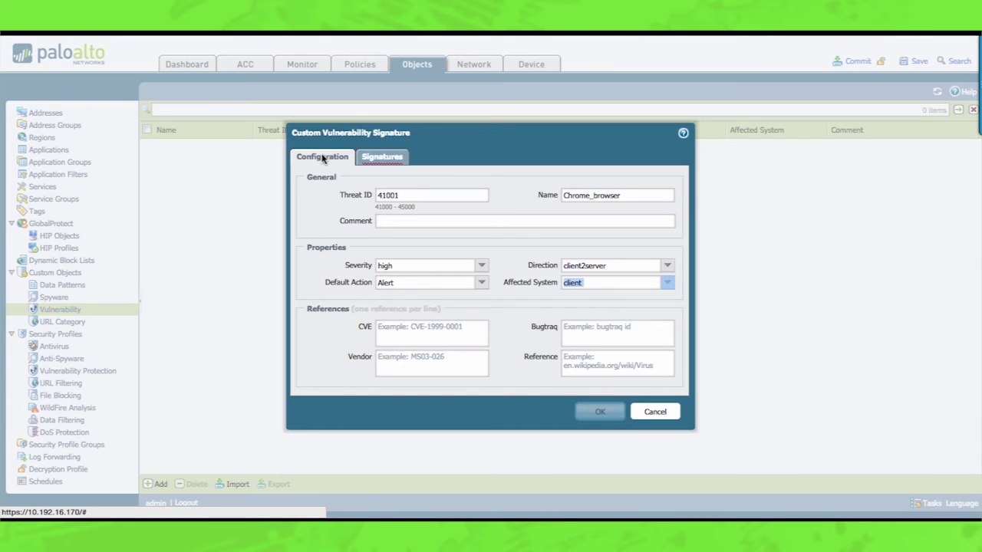
- Add a Standard signature named Chrome_sig on the Signatures tab
click(369, 157)
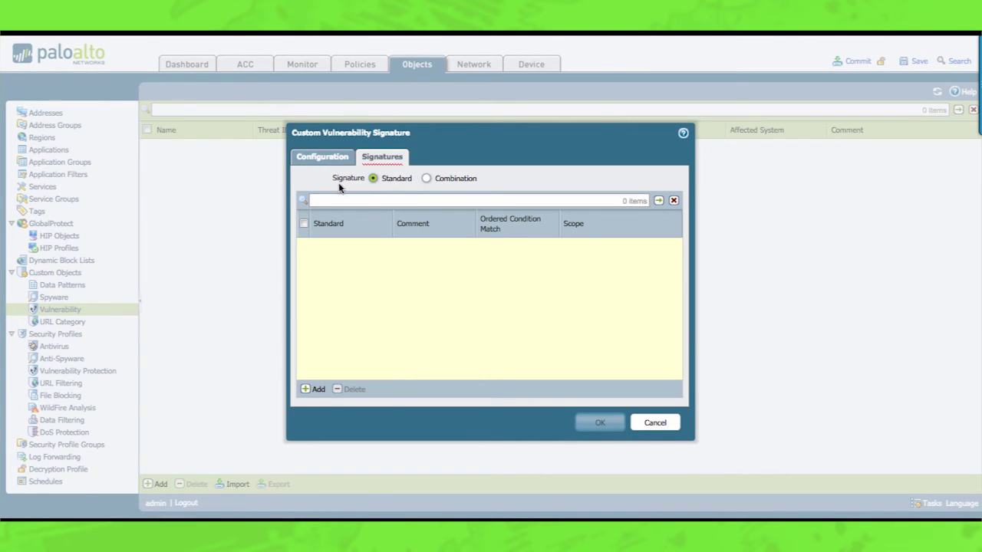
click(315, 389)
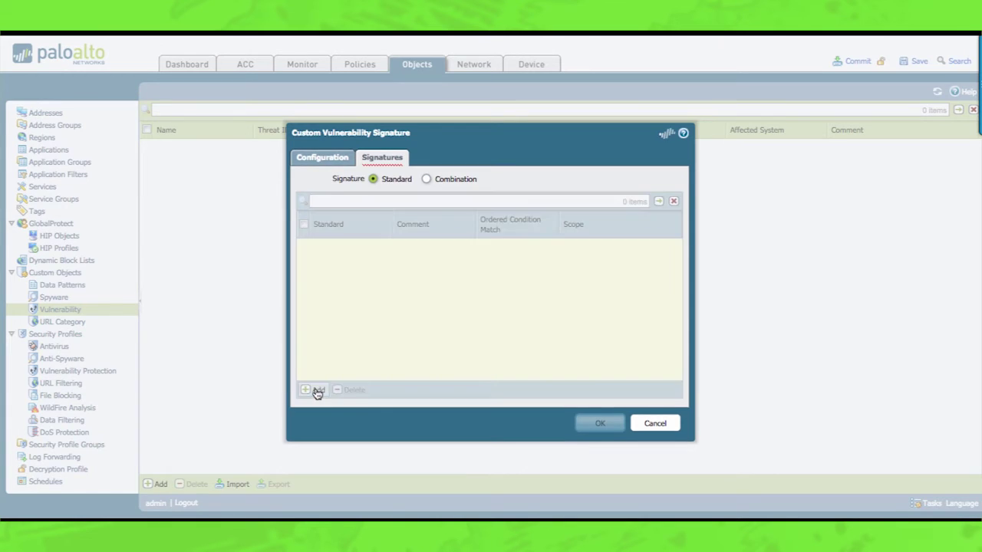
mouse_move(367, 138)
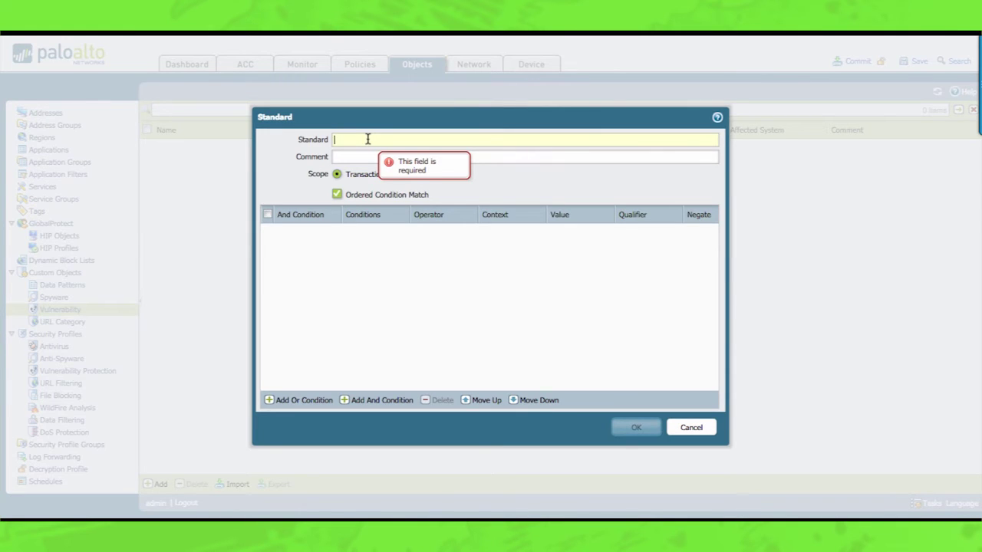
text(Chrome_sig)
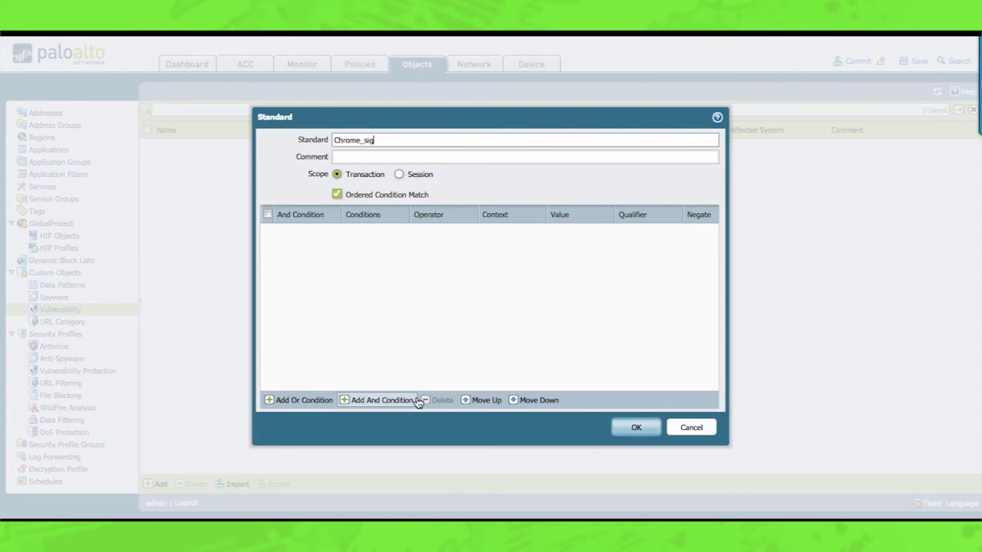
- Add an And condition using Pattern Match on the http-req-headers context
click(387, 402)
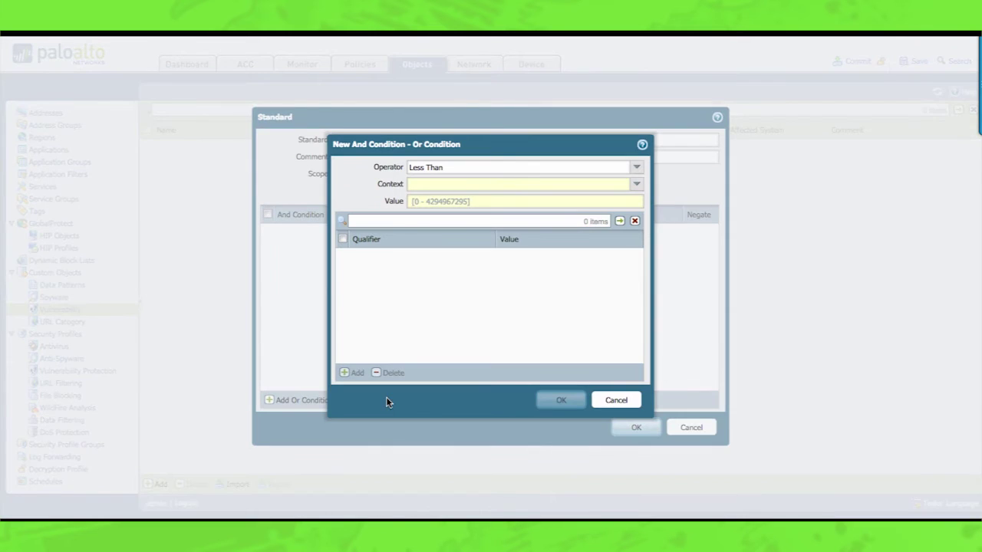
click(638, 168)
click(474, 221)
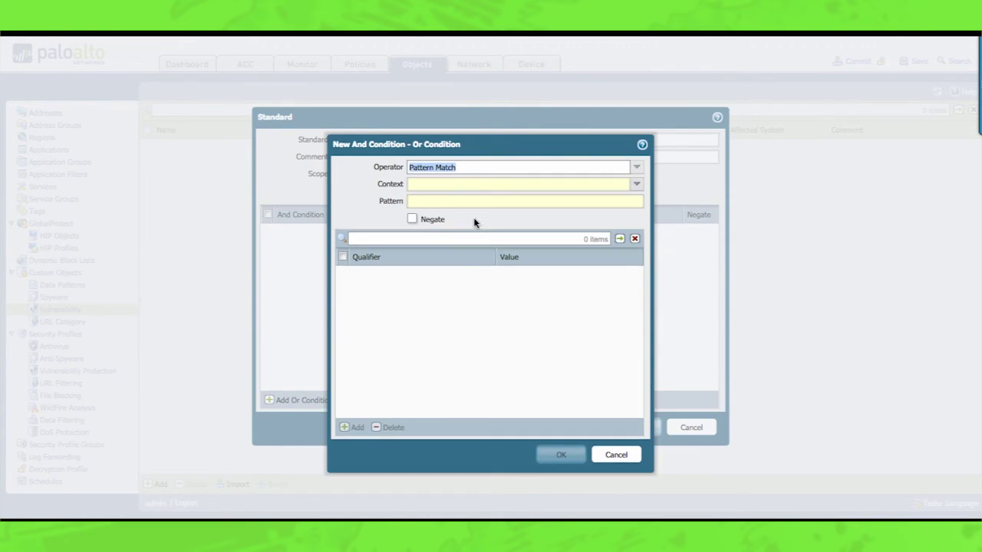
click(636, 187)
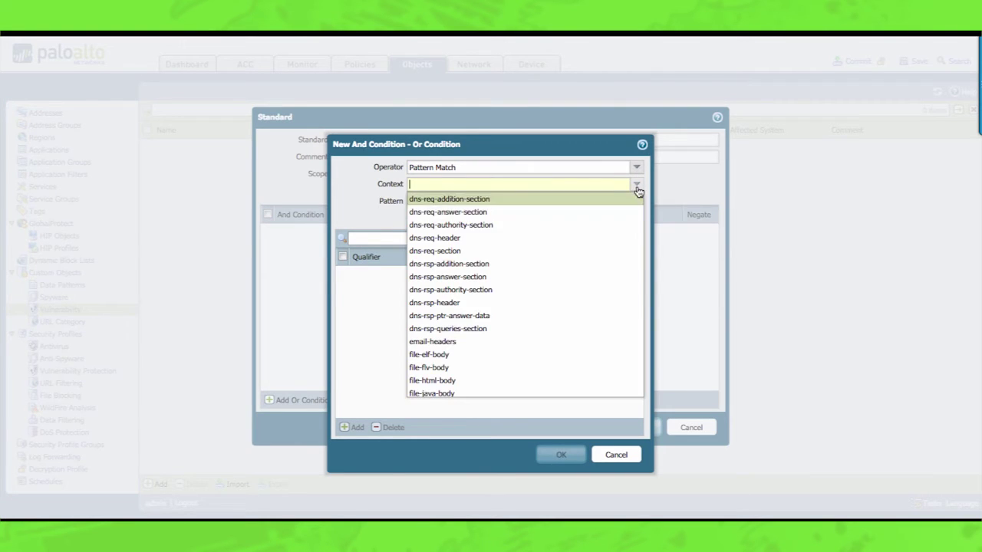
scroll(474, 341, down, 5)
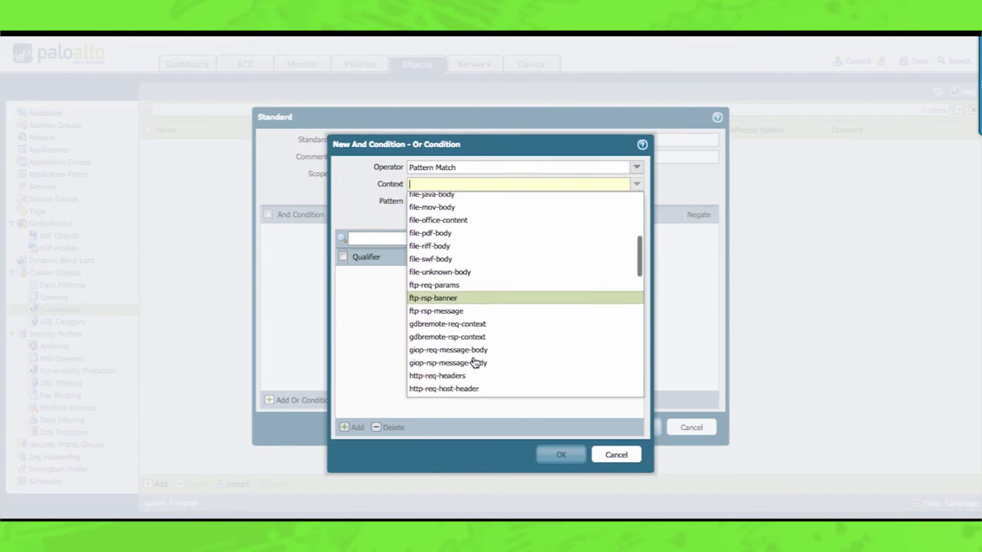
scroll(471, 359, down, 3)
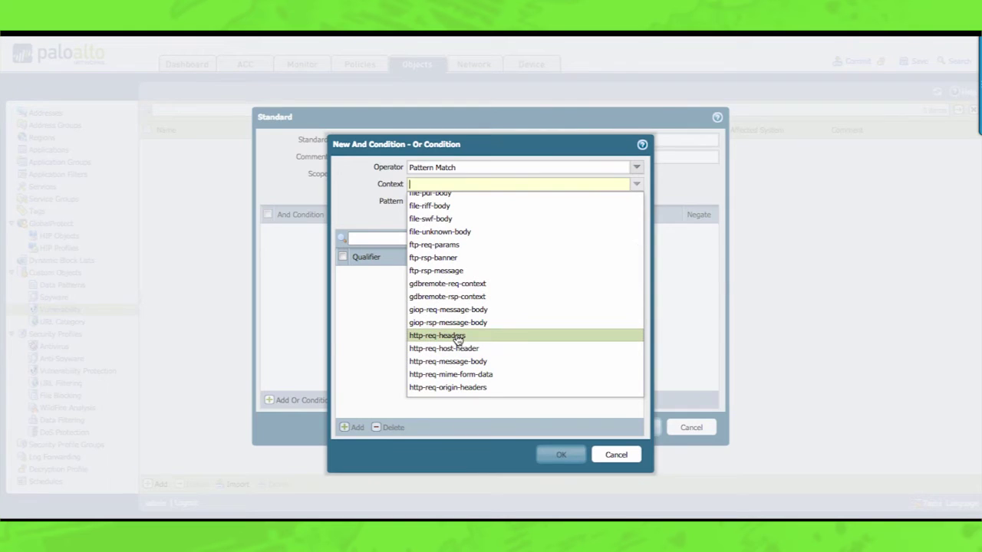
click(442, 337)
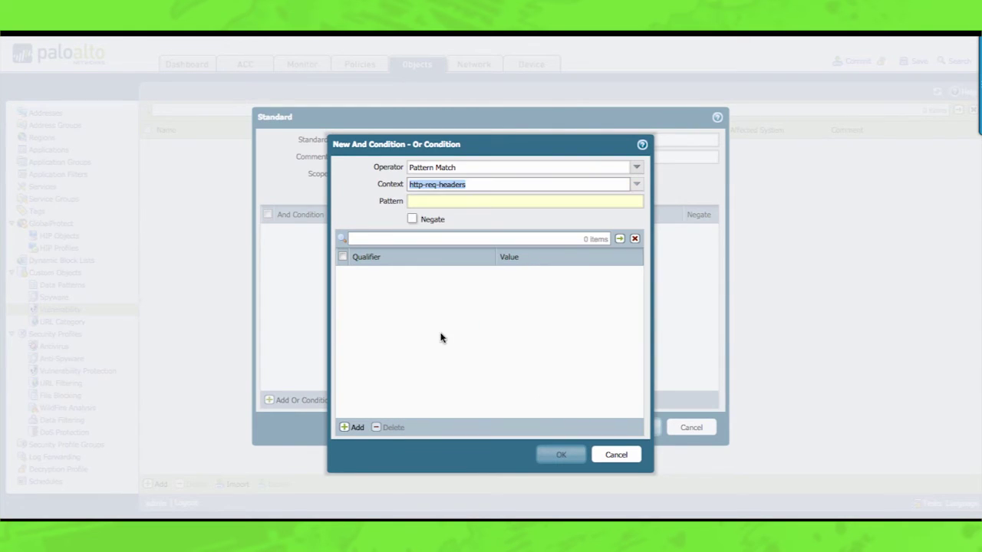
- Enter the pattern Chrome\/ and confirm both the condition and Chrome_sig
click(471, 200)
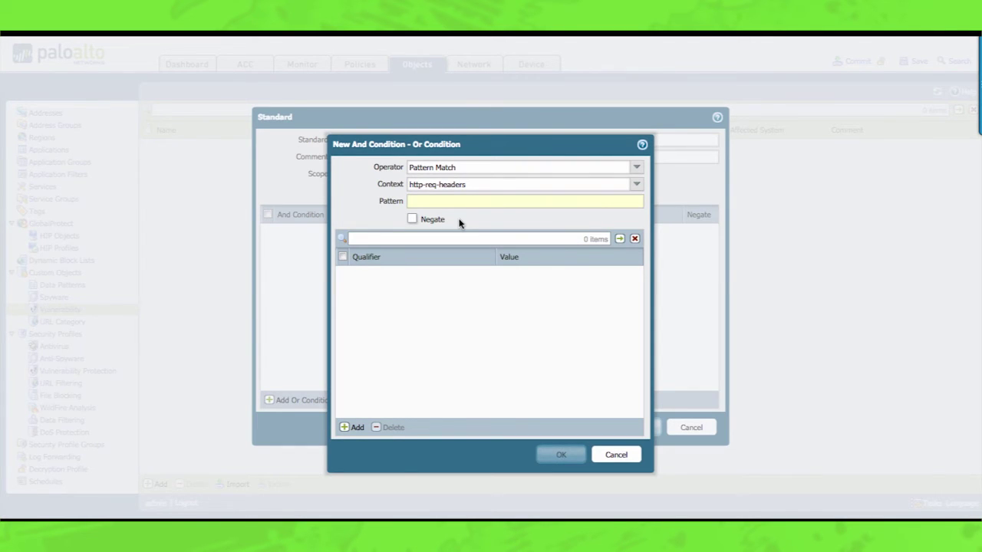
text(Chrome)
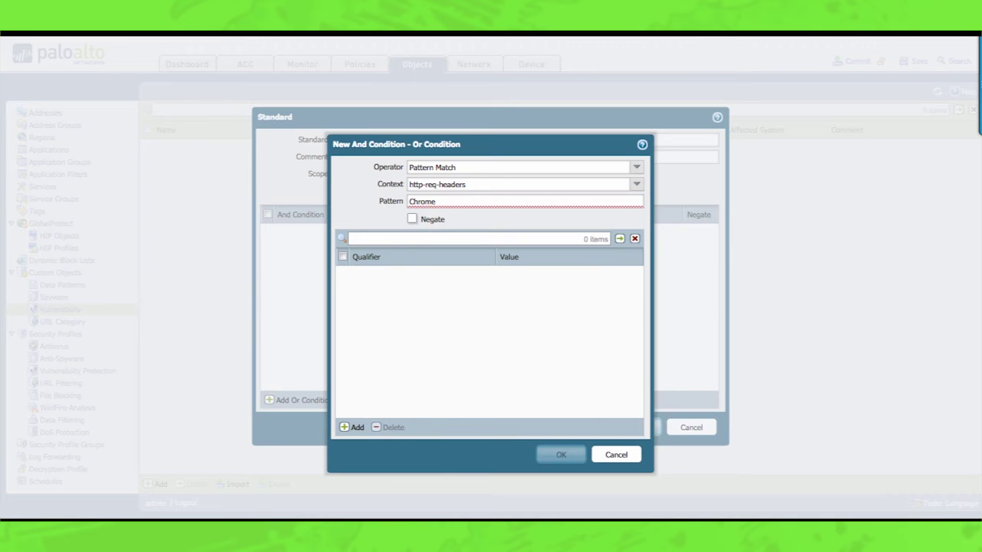
text(\)
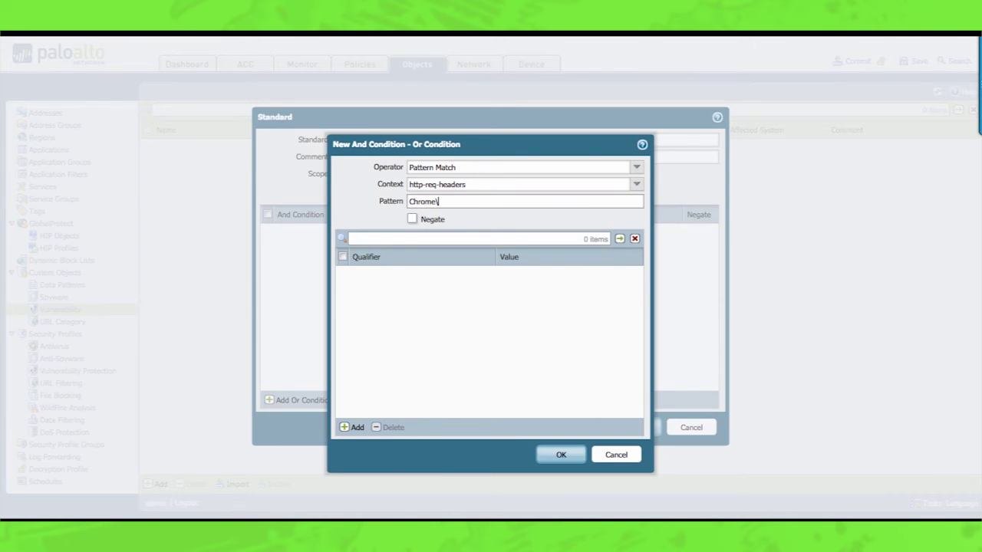
text(/)
click(561, 456)
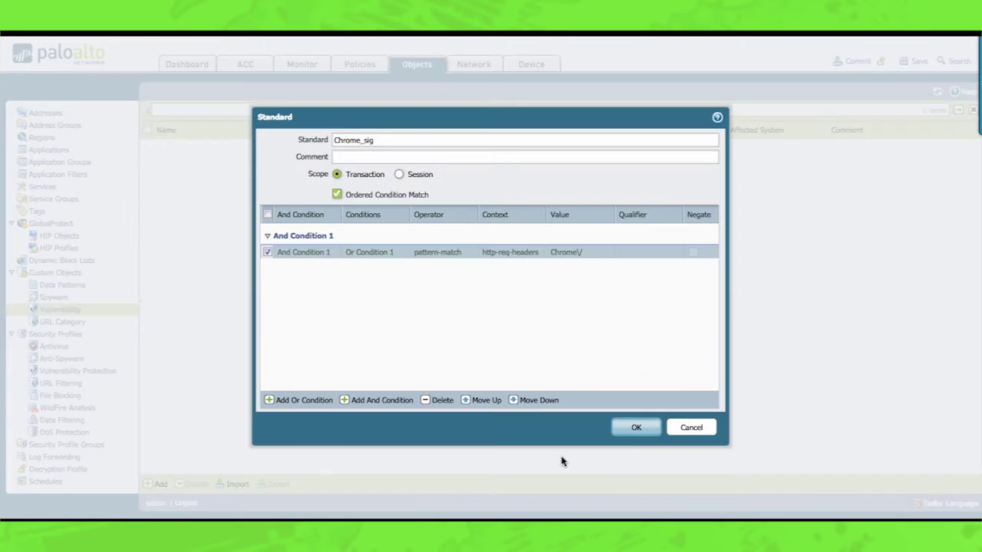
click(635, 427)
- Save signature 41001, then rename it from Chrome_browser to Chrome_user
click(615, 423)
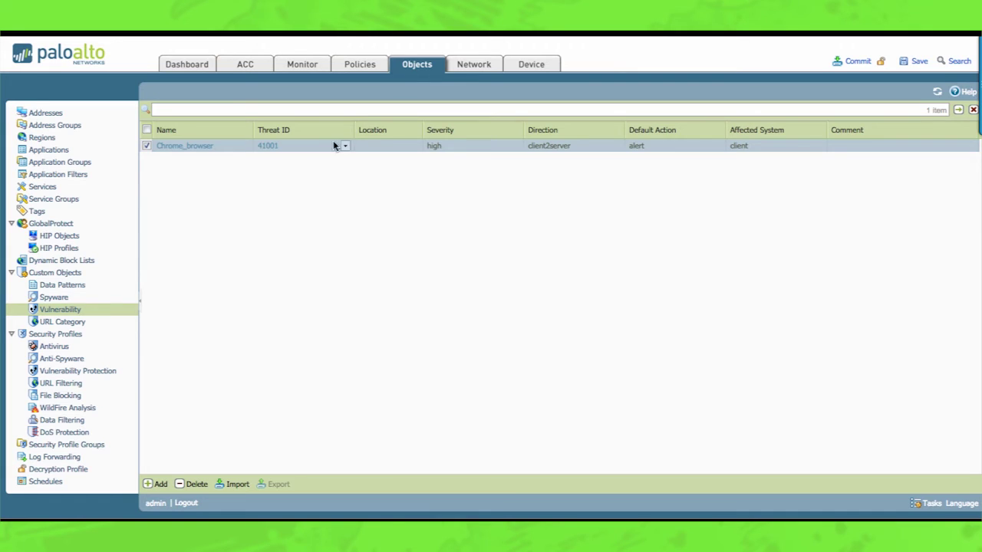
click(188, 148)
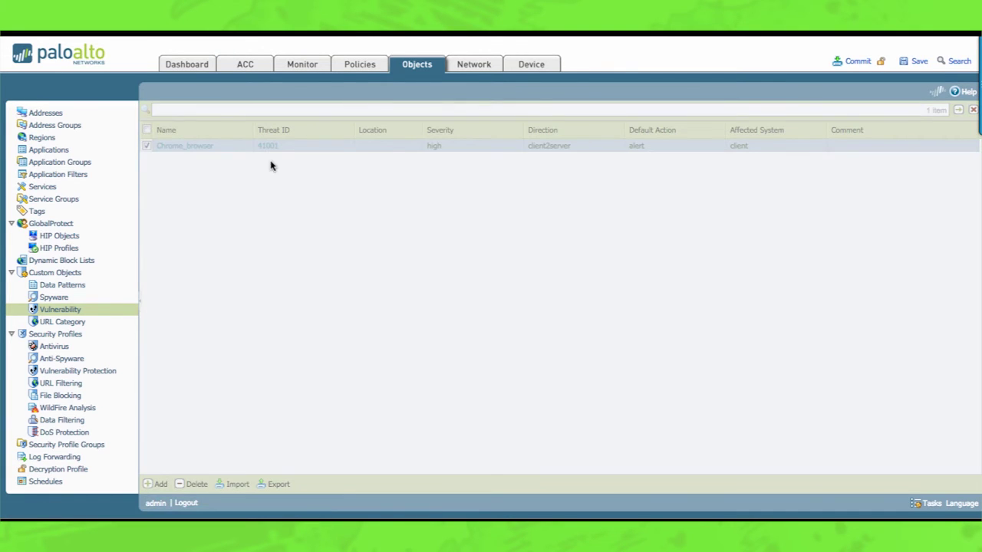
click(616, 197)
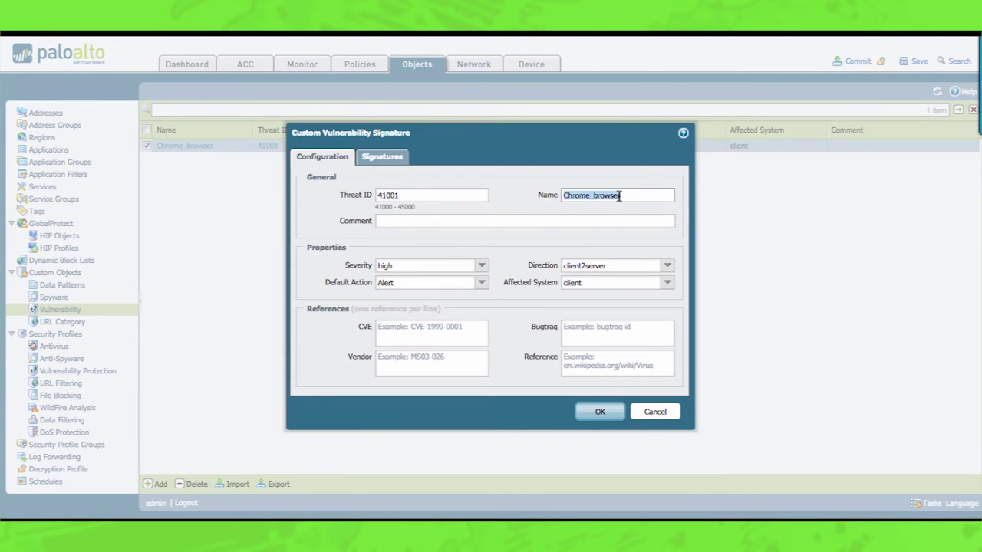
click(642, 196)
key(BackSpace)
key(BackSpace)
key(BackSpace)
key(BackSpace)
key(BackSpace)
key(BackSpace)
key(BackSpace)
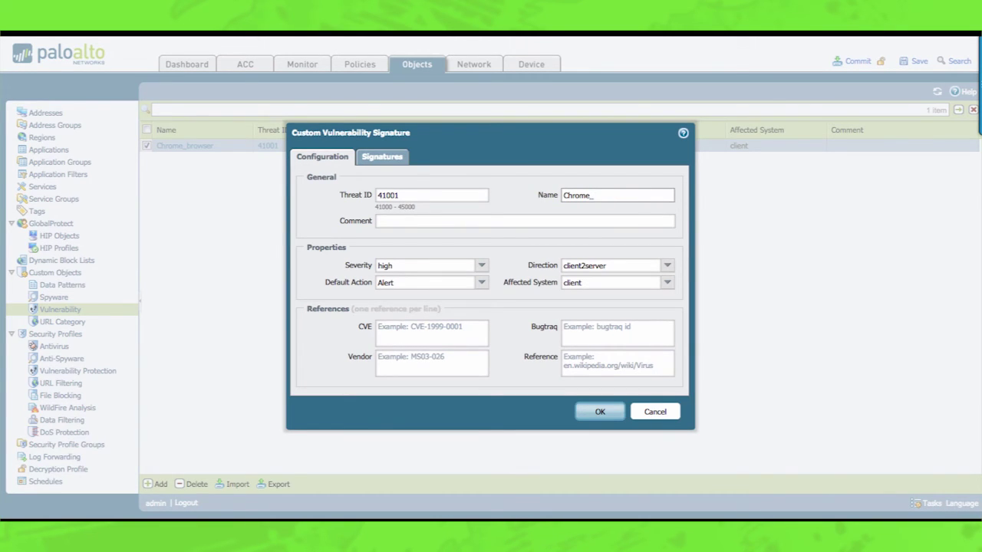
text(user)
click(592, 415)
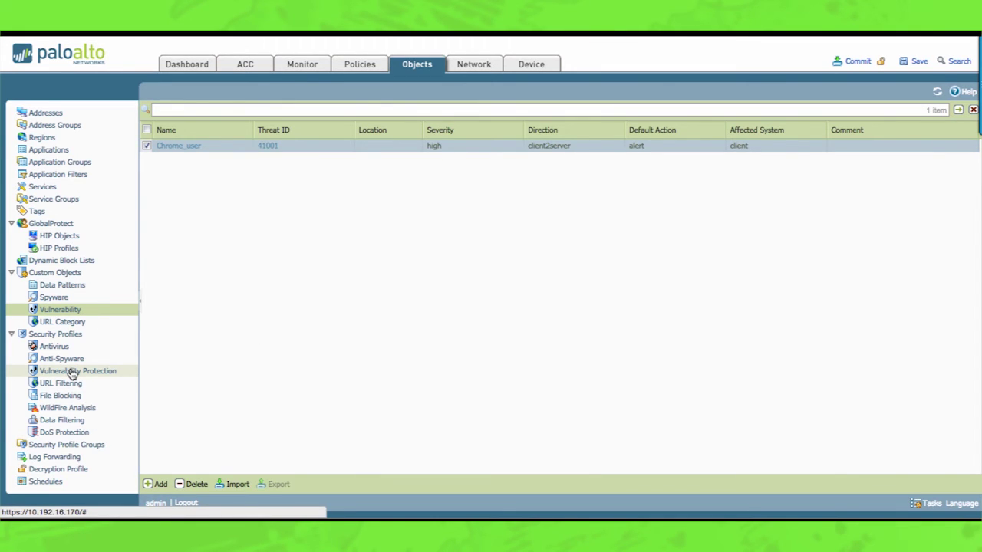
- Clone the default Vulnerability Protection profile, creating default-1
click(71, 372)
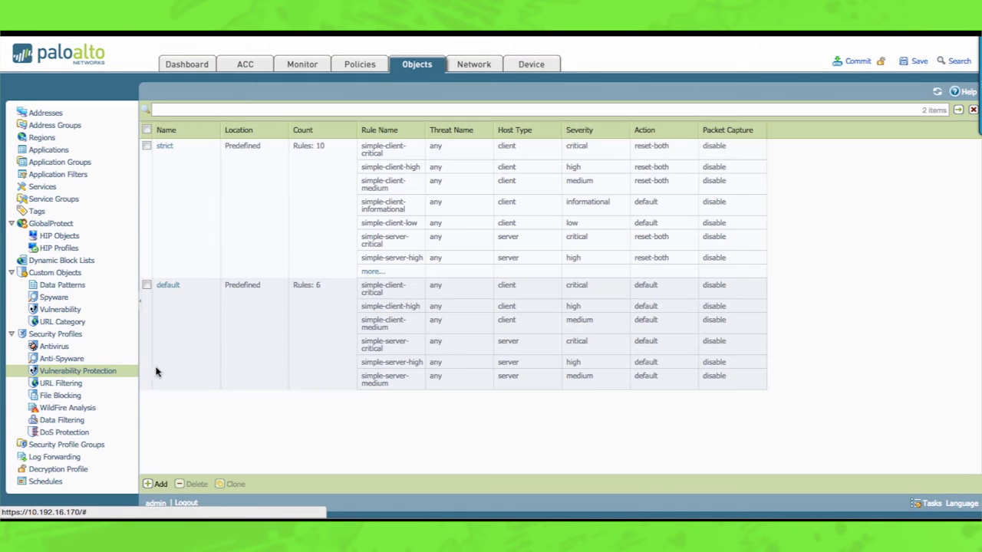
click(146, 286)
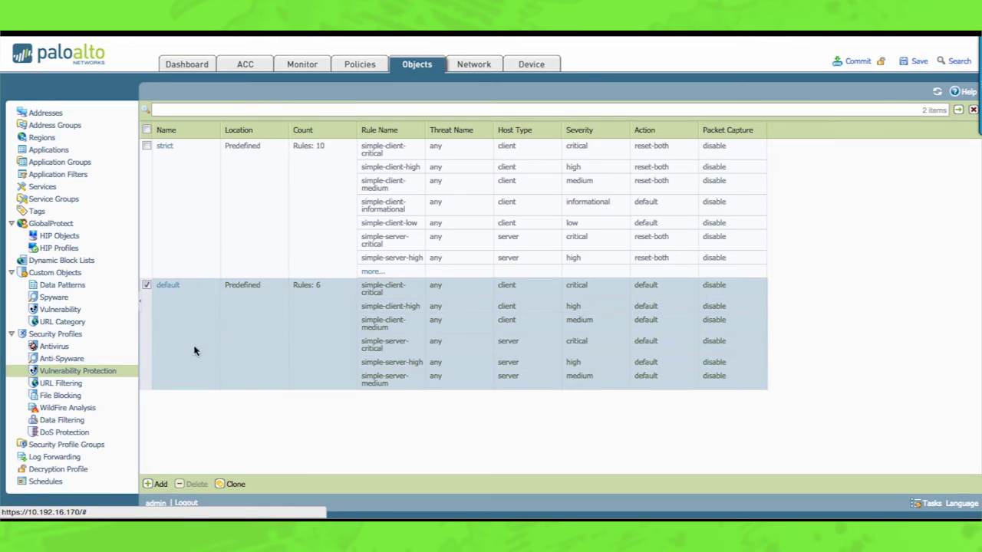
click(237, 487)
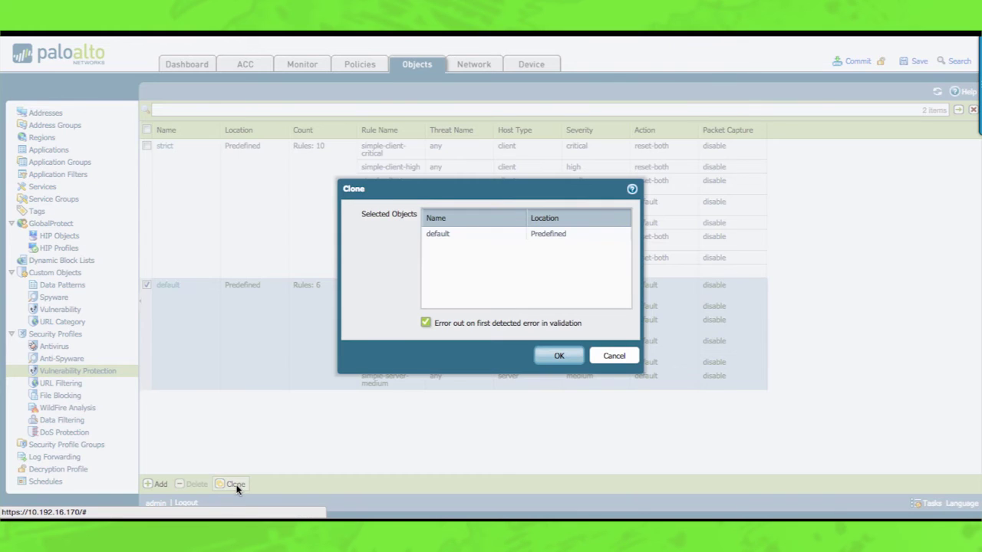
click(540, 357)
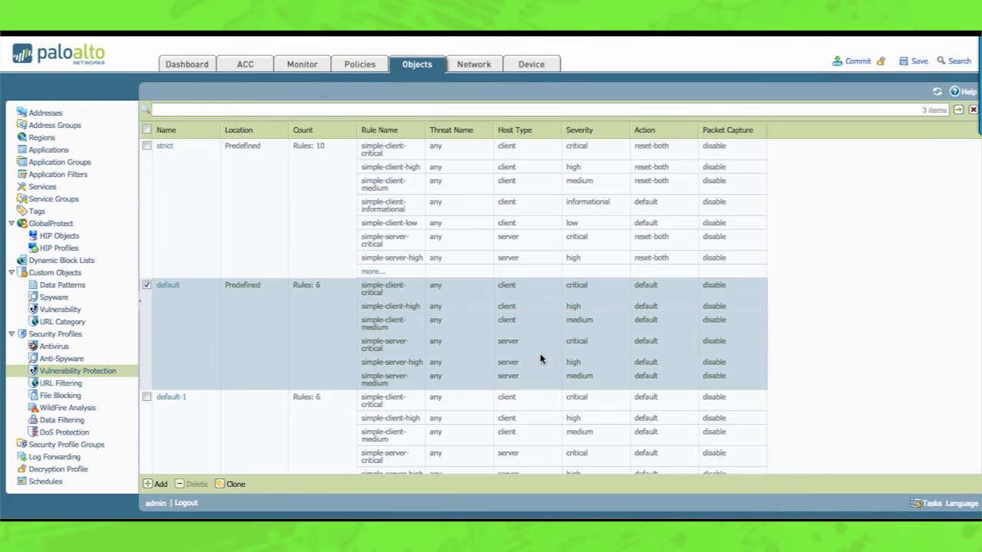
- Rename the default-1 profile to 'Video_tut'
click(175, 397)
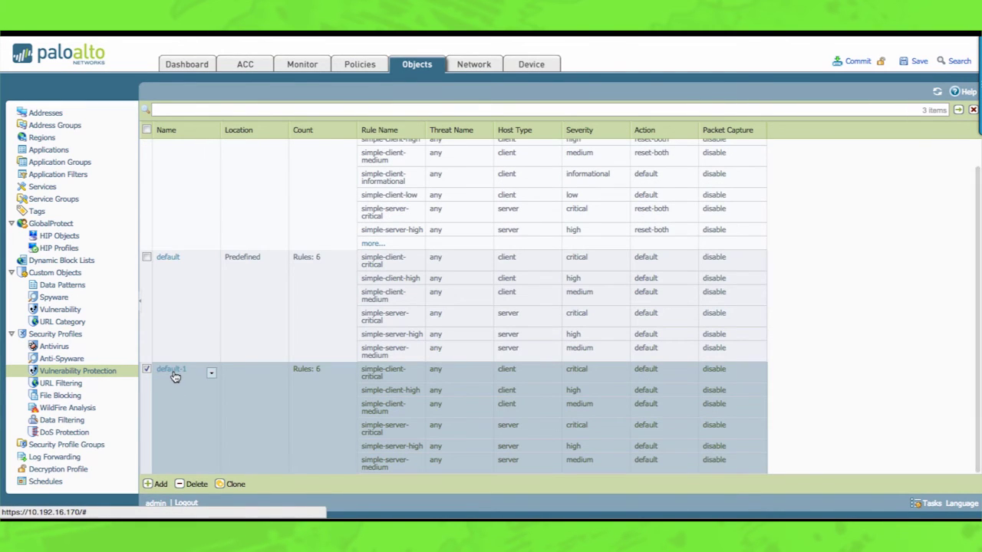
click(173, 371)
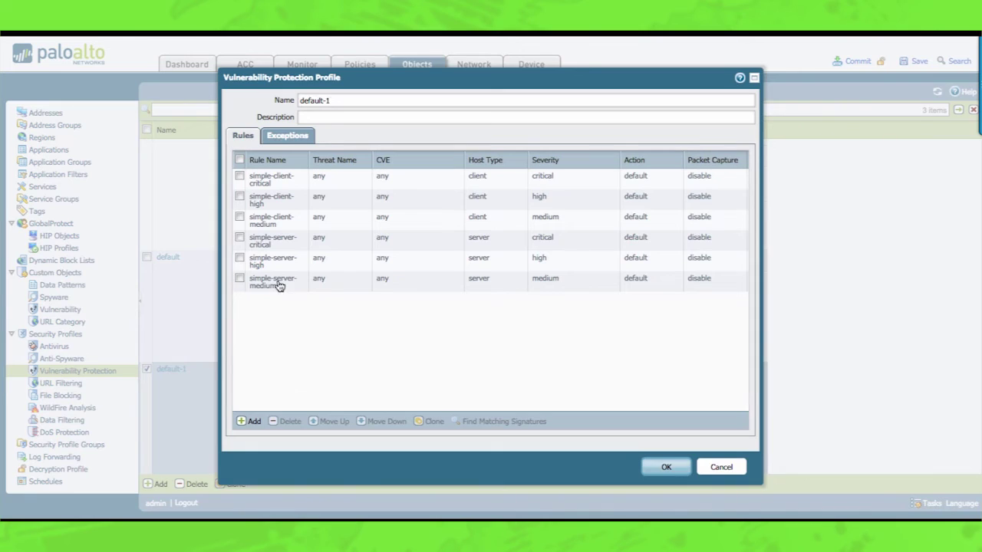
triple_click(340, 101)
key(BackSpace)
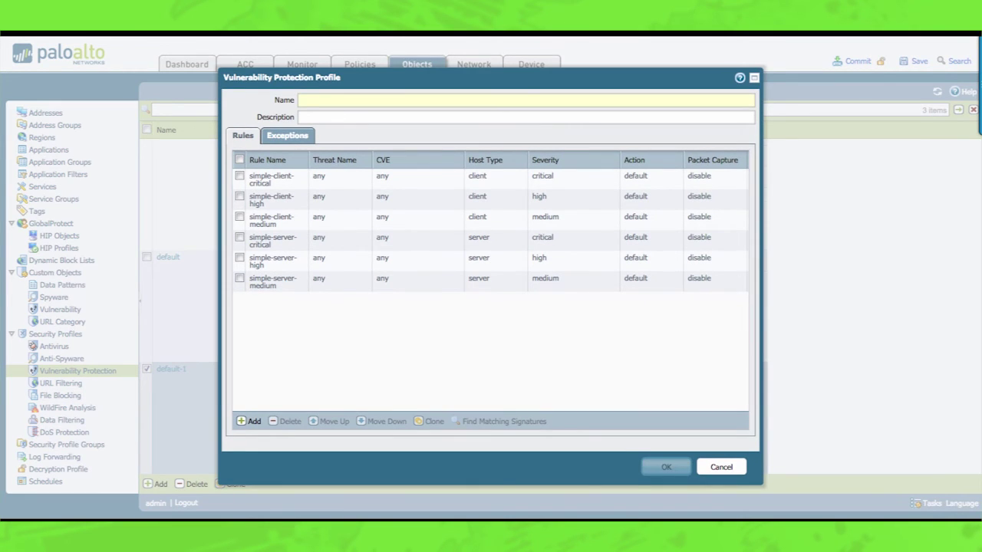
text(Video)
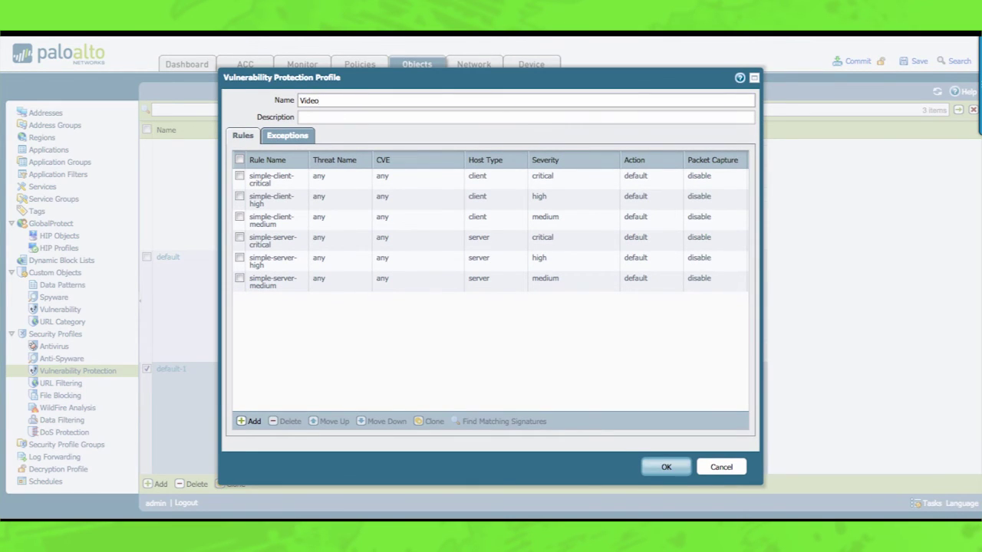
text(_tut)
- Enable signature 41001 (Chrome_user) as an exception in Video_tut and save the profile
click(286, 138)
click(279, 157)
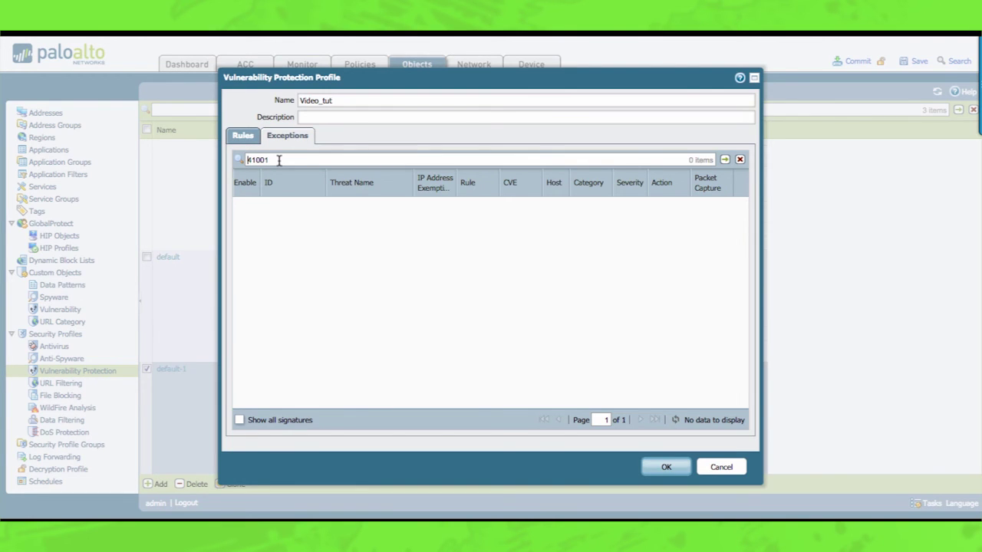
click(240, 420)
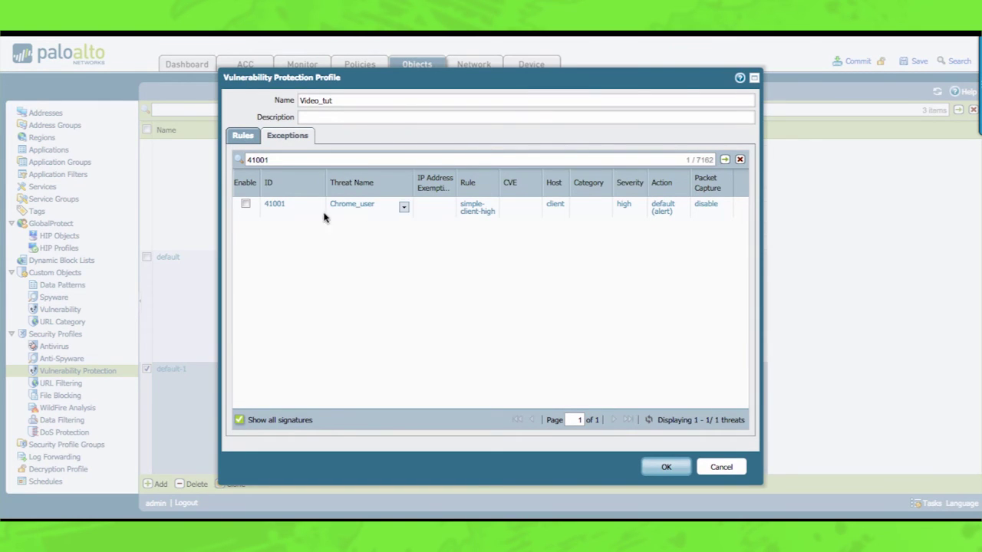
mouse_move(374, 213)
click(247, 204)
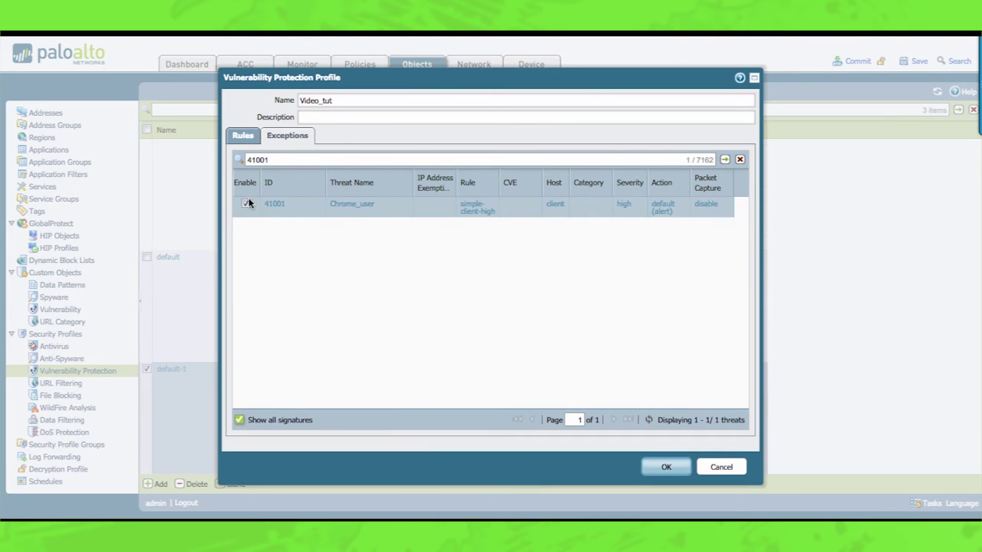
click(673, 468)
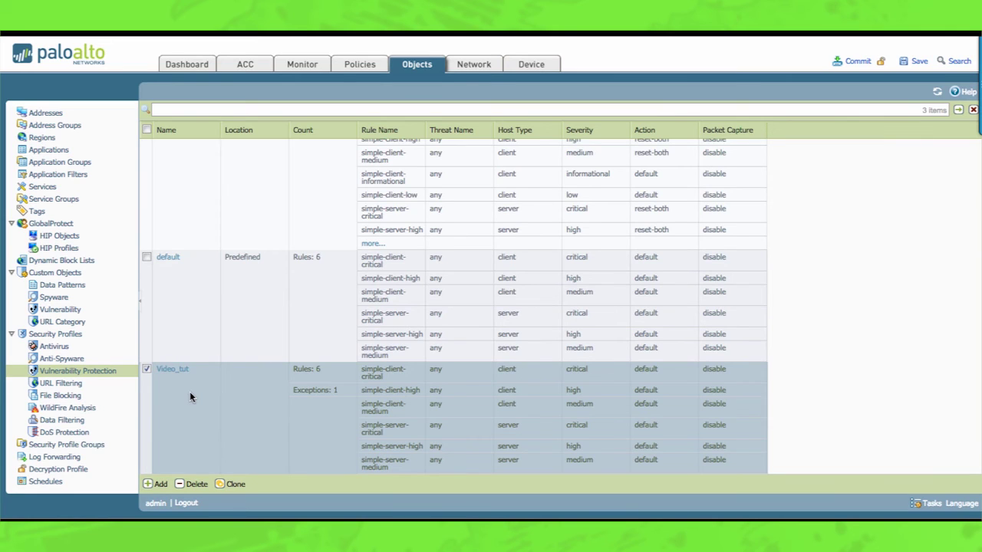
- Set Video_tut as the Vulnerability Protection profile on the Any Allow security rule
click(346, 67)
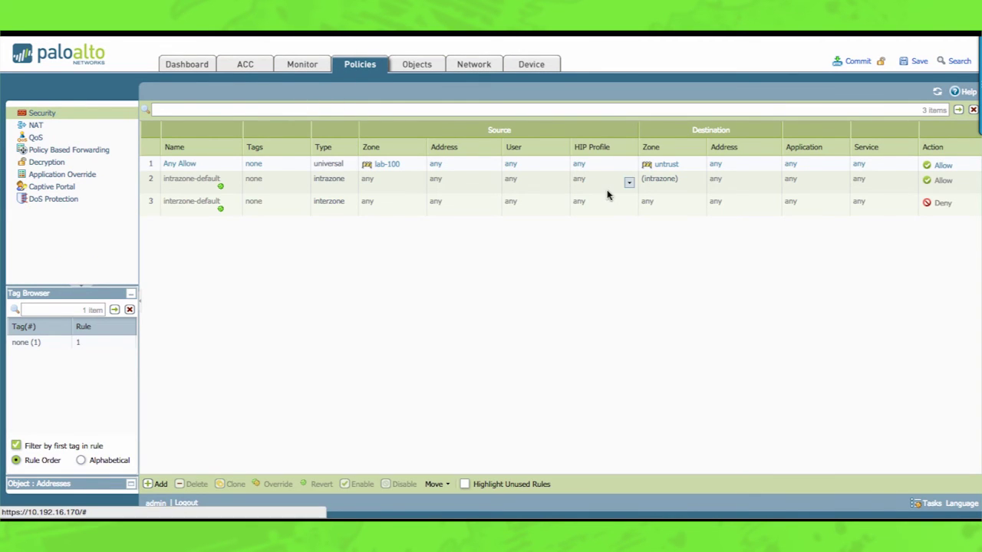
scroll(607, 195, right, 4)
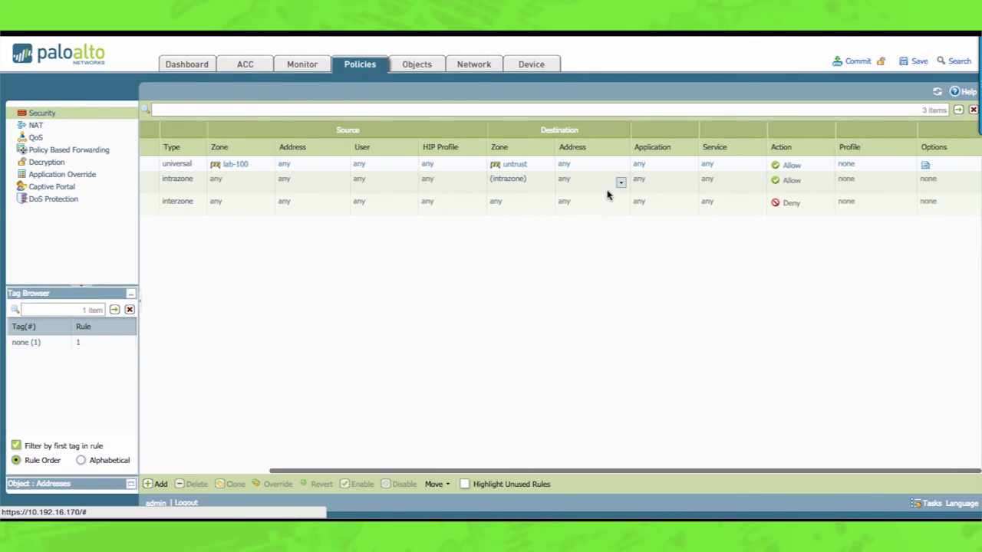
click(848, 166)
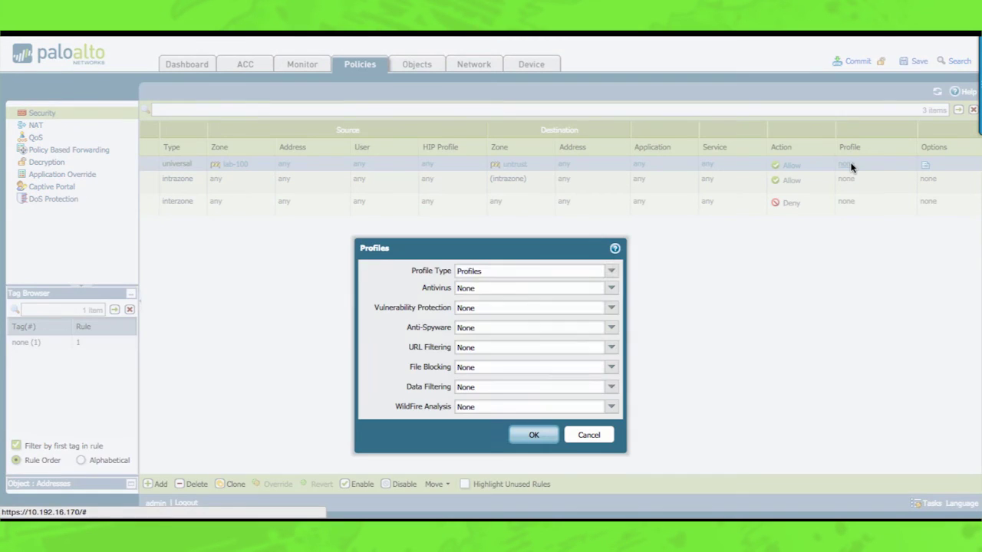
click(612, 310)
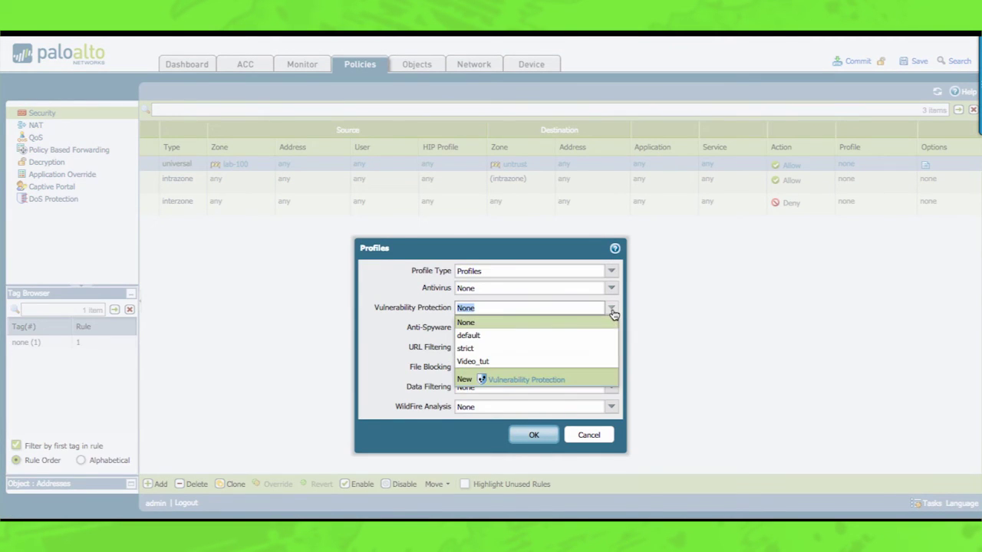
click(494, 362)
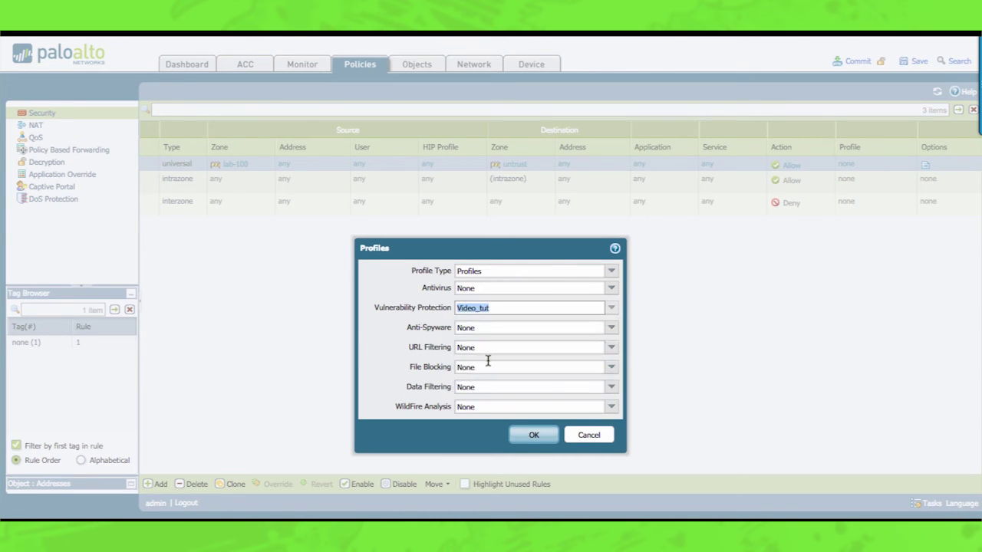
click(540, 436)
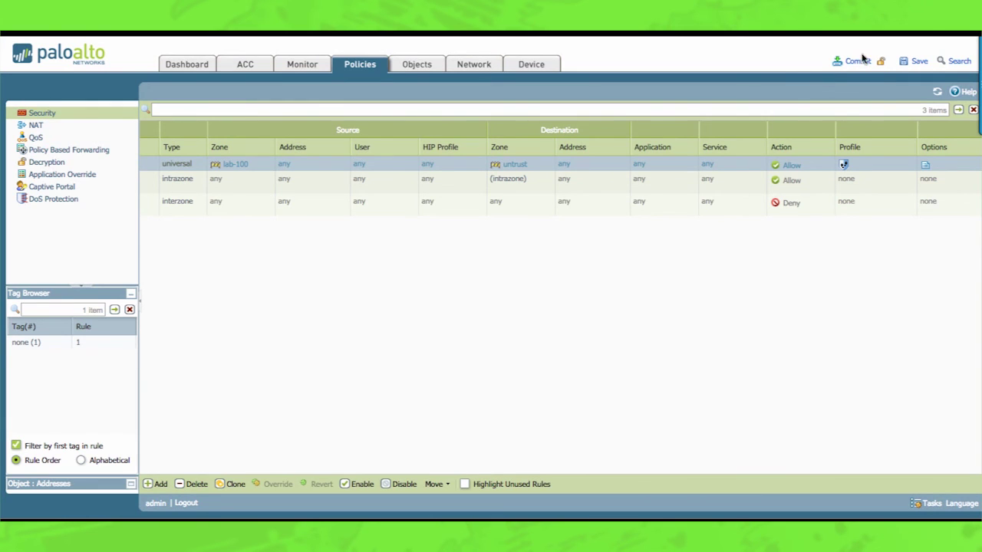
- Commit the configuration and close the commit result
click(856, 63)
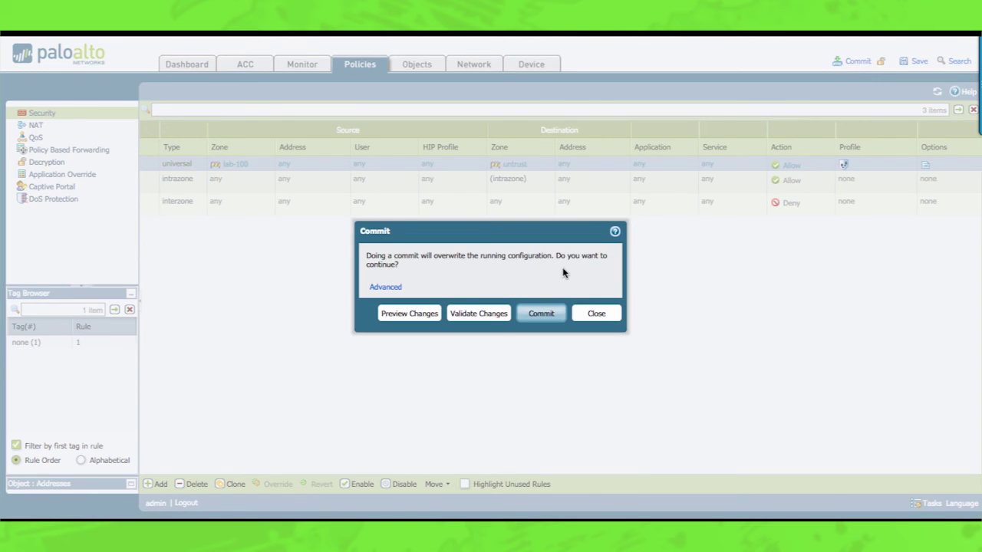
click(556, 314)
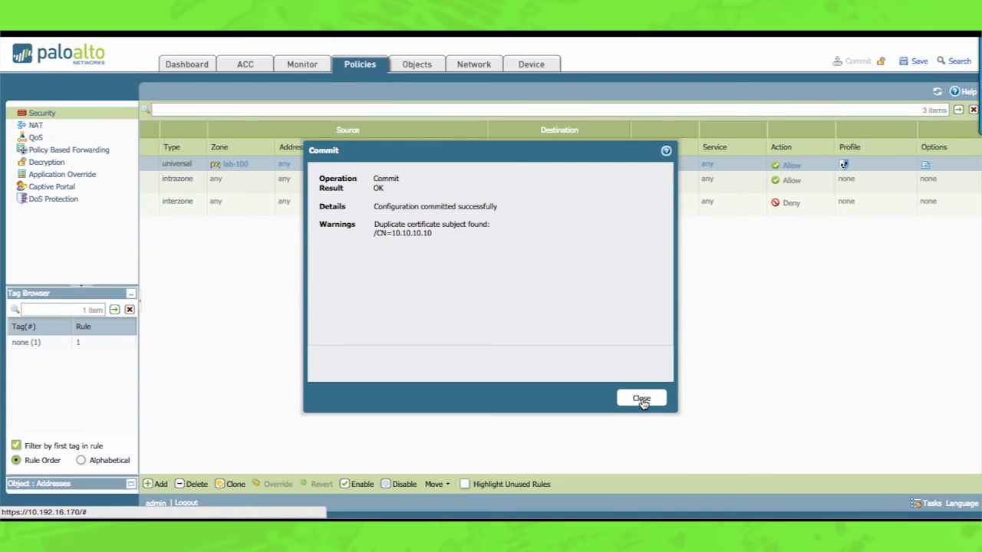
click(641, 400)
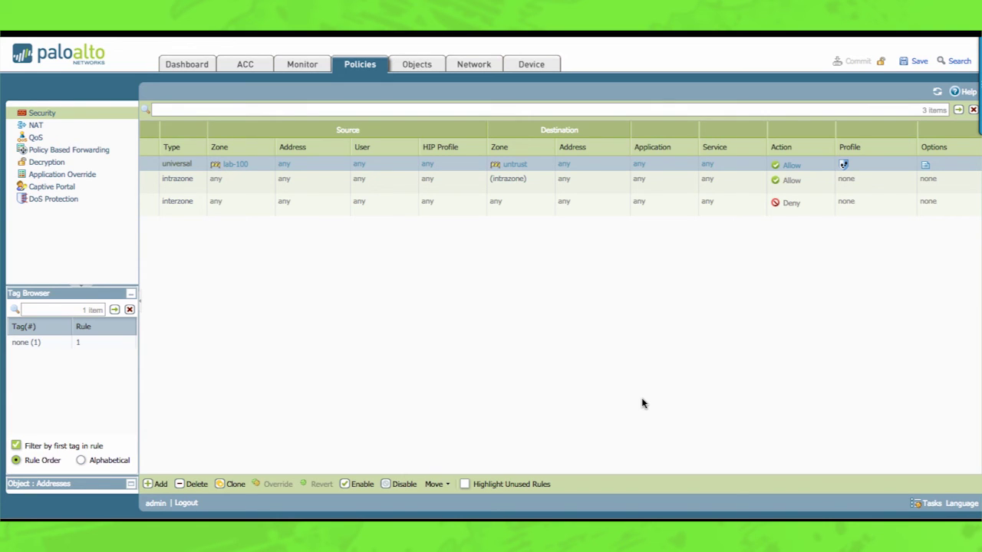
click(499, 270)
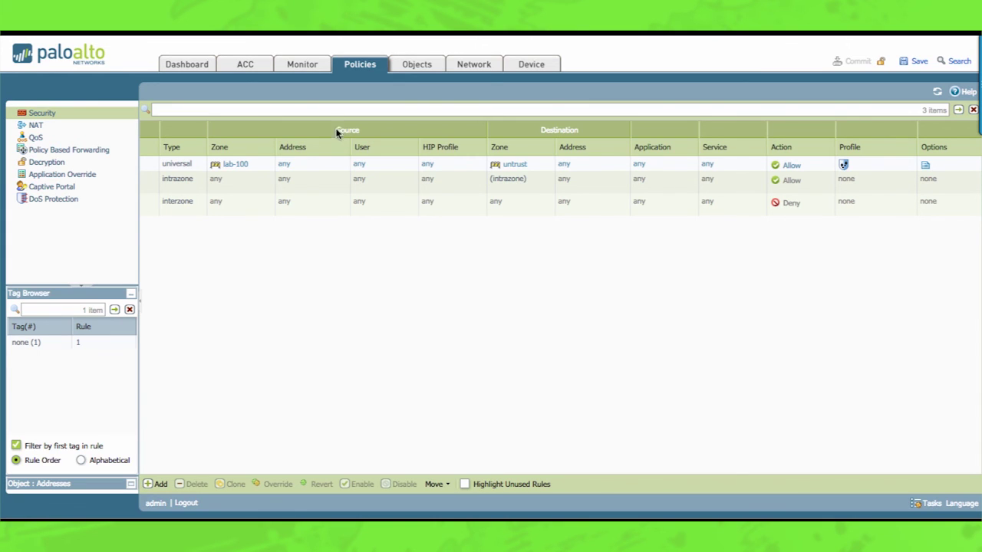
click(299, 67)
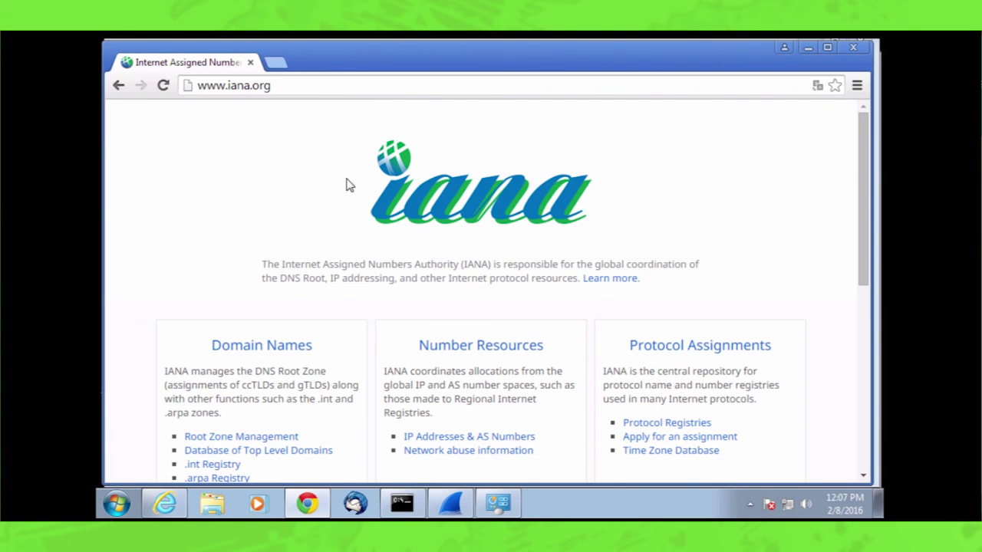
click(164, 86)
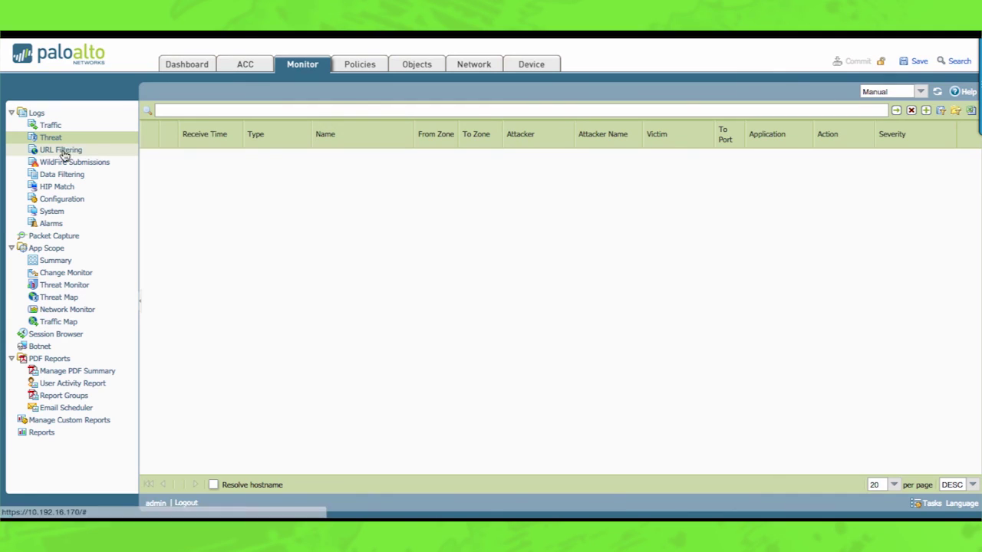
- Refresh the Threat log to show the four high-severity Chrome_user alerts
mouse_move(951, 83)
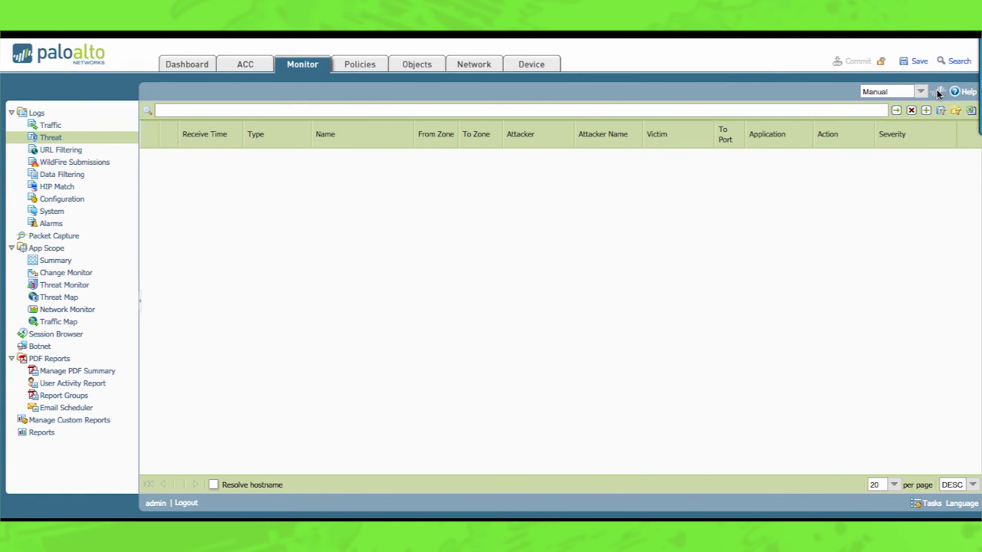
click(938, 90)
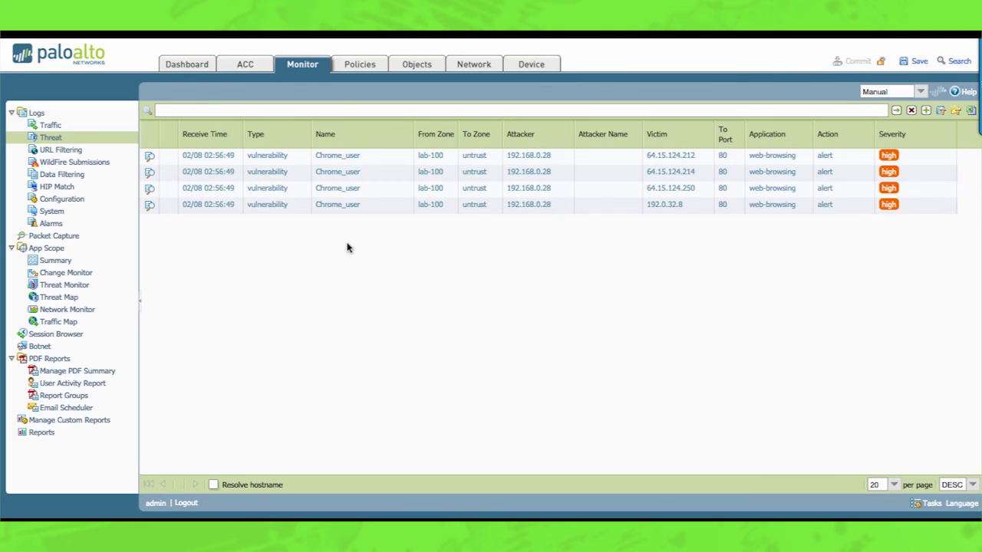